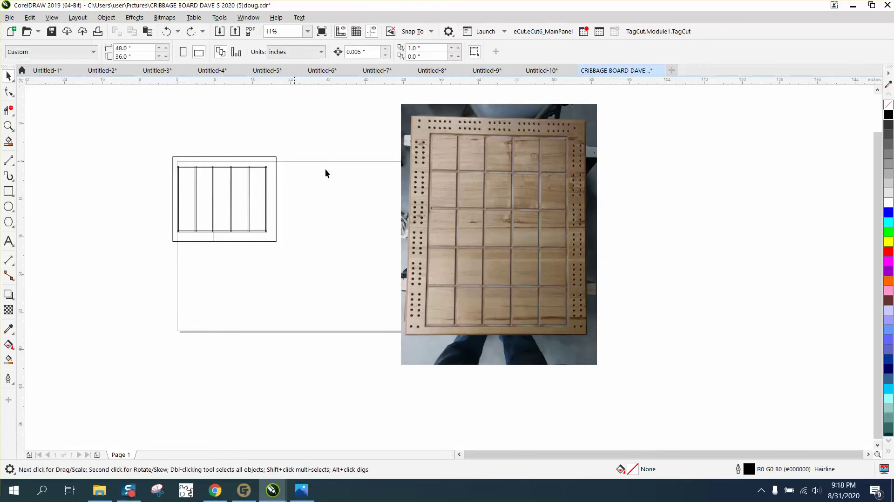
- Rotate the board photo to 270 degrees and move it clear of the page's right side
left_click(455, 199)
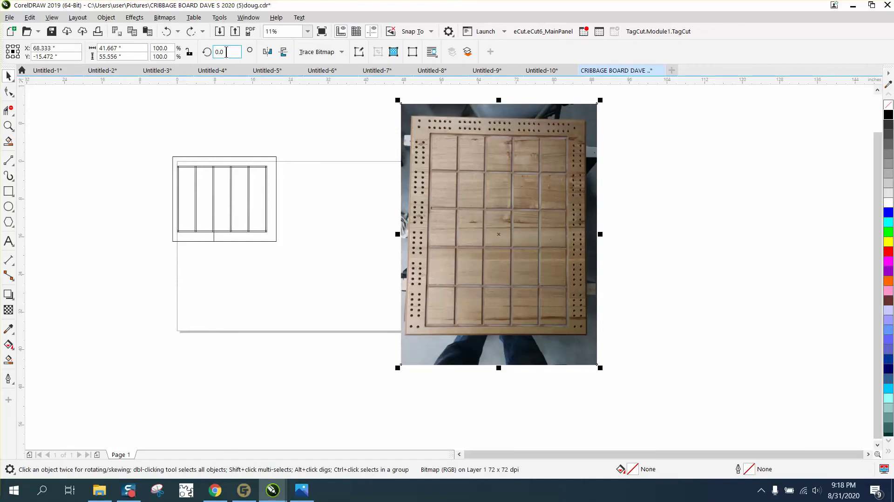
key("Return")
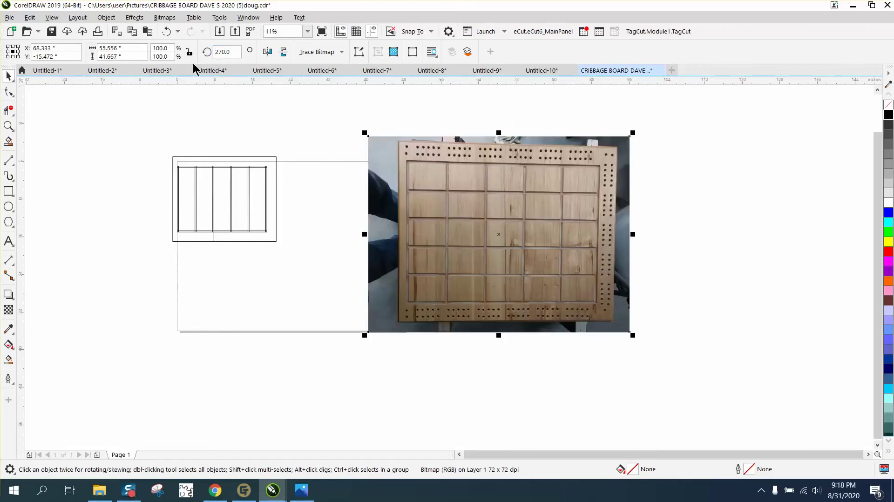
left_click_drag(501, 225, 595, 225)
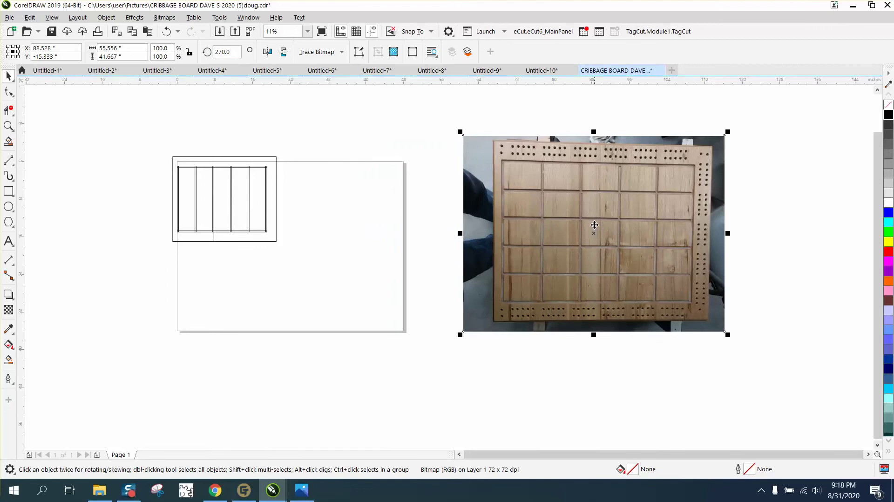
- Move the outer rectangle up and away from the old grid lines, and delete those grid lines
left_click(9, 126)
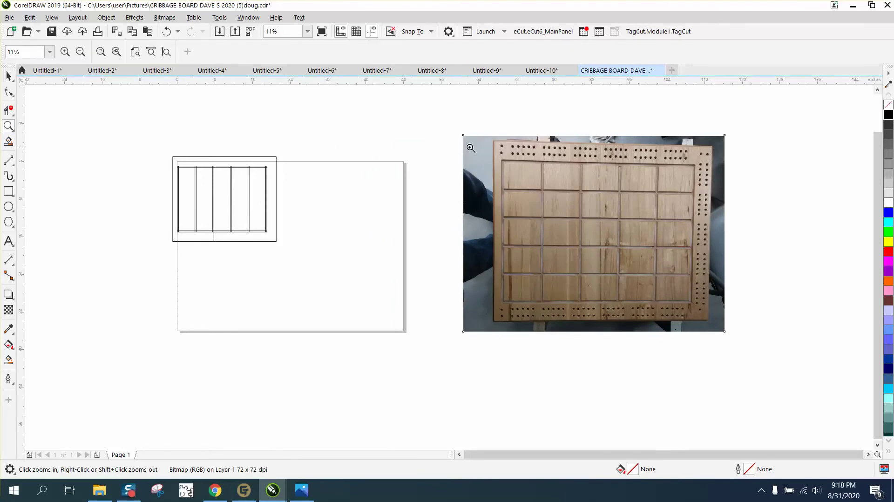
left_click_drag(485, 153, 606, 225)
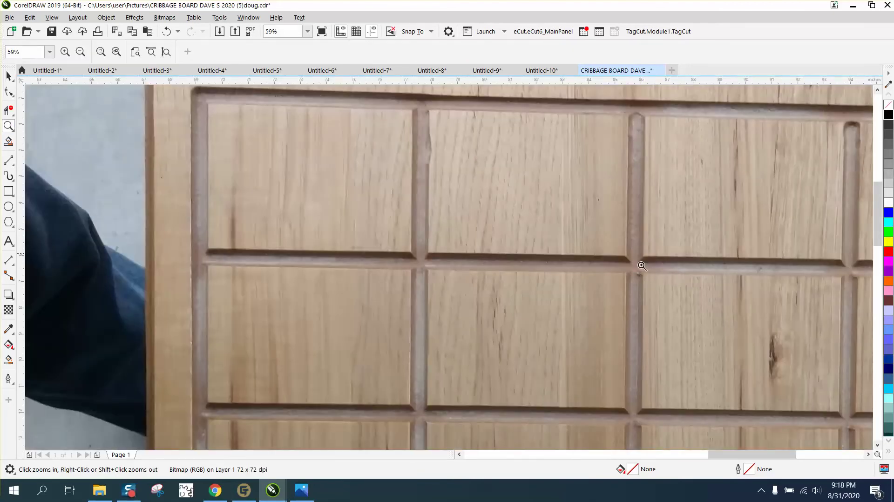
scroll(641, 268, "down", 2)
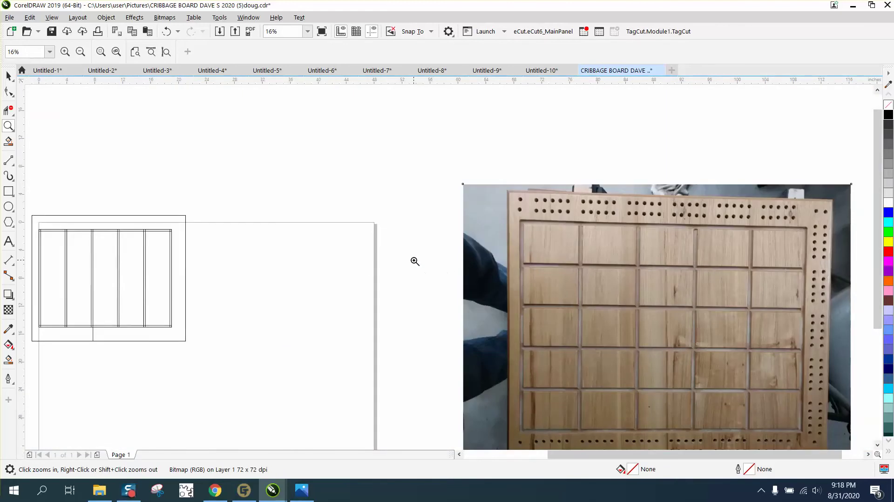
left_click(8, 76)
scroll(186, 203, "down", 1)
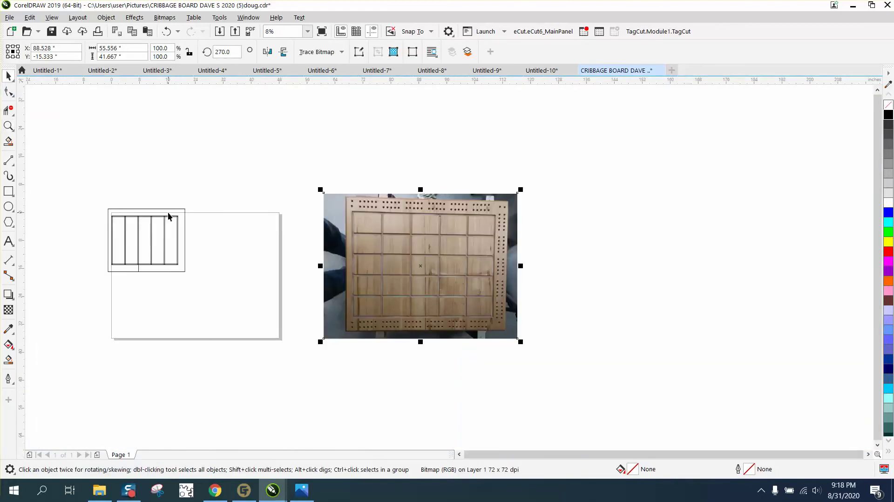
left_click_drag(169, 208, 237, 173)
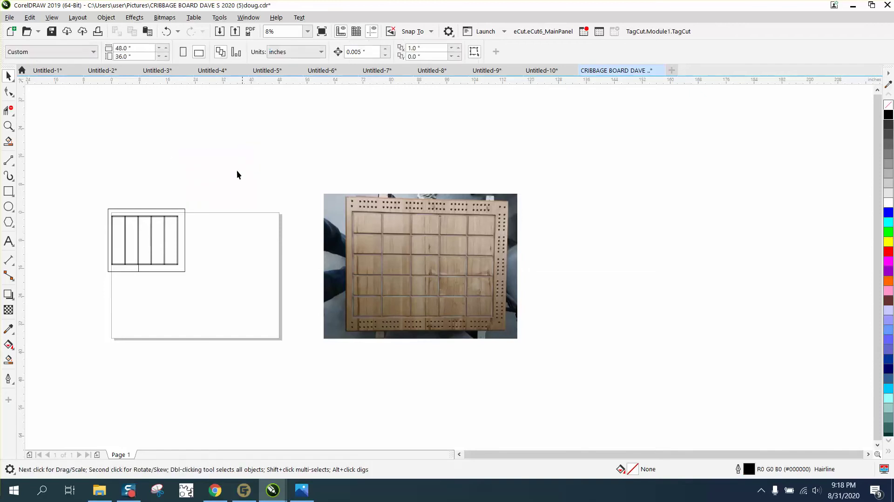
left_click_drag(184, 209, 251, 160)
left_click_drag(106, 207, 198, 282)
key("Delete")
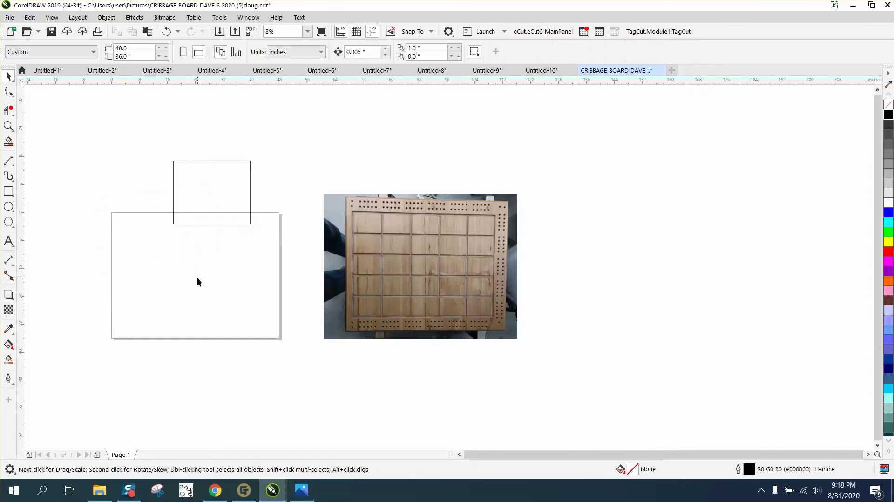
- Centre the remaining rectangle on the page
left_click(226, 210)
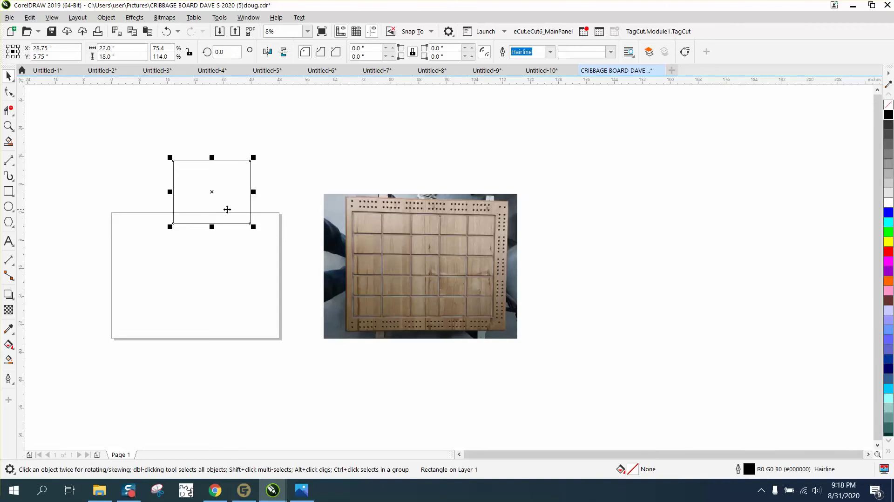
key("p")
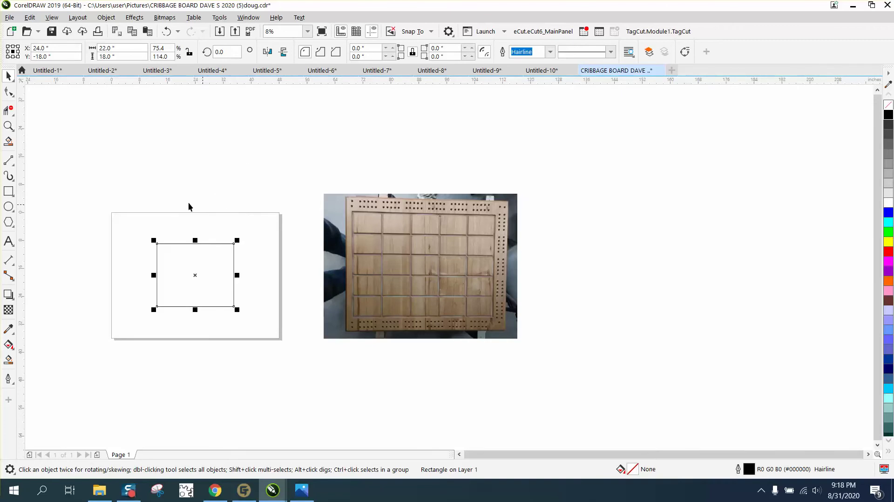
left_click(9, 126)
left_click_drag(150, 227, 309, 319)
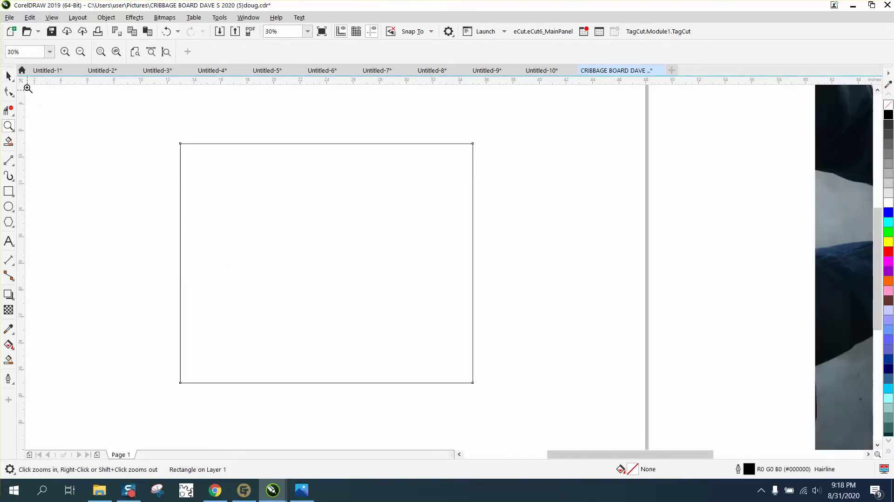
left_click(9, 76)
left_click(39, 80)
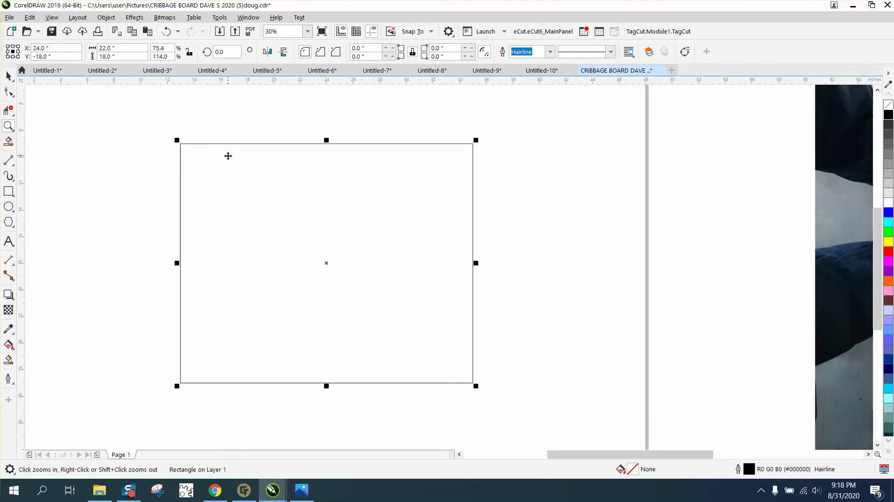
scroll(180, 120, "down", 2)
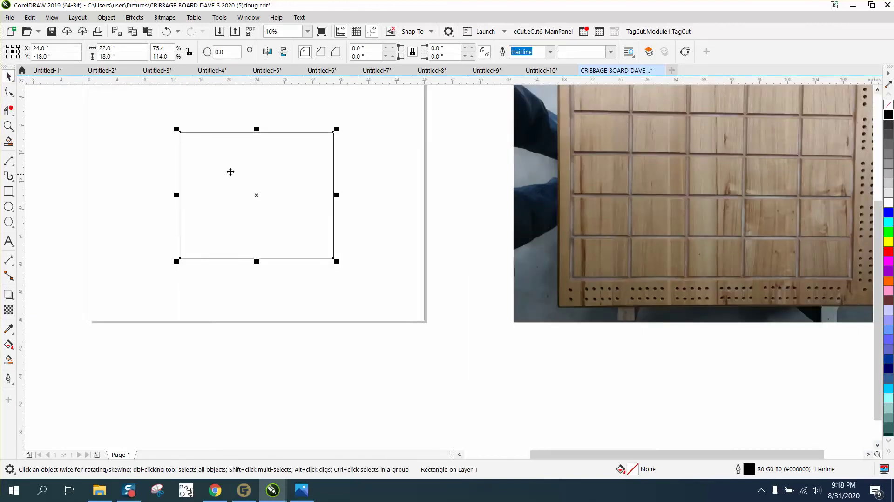
- Set the nudge distance to 2 inches, draw a 2-point line along the rectangle's right edge and nudge it inward once
left_click(299, 103)
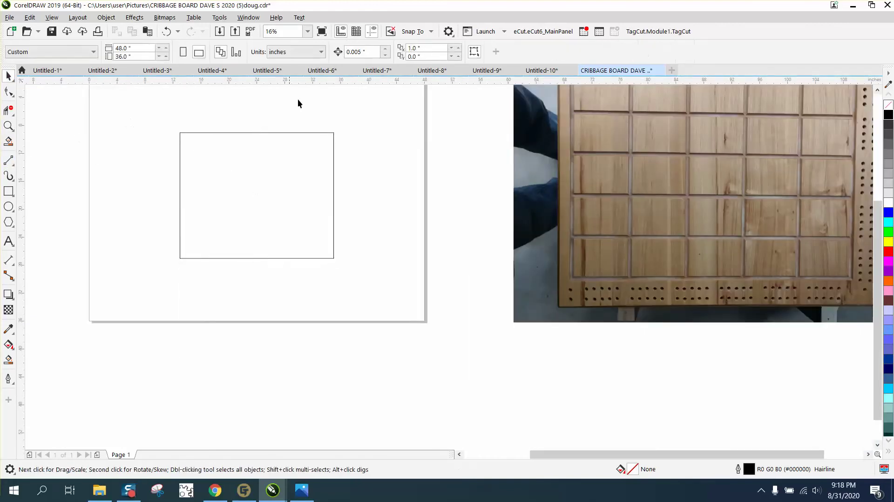
left_click(367, 54)
type("2")
left_click(9, 161)
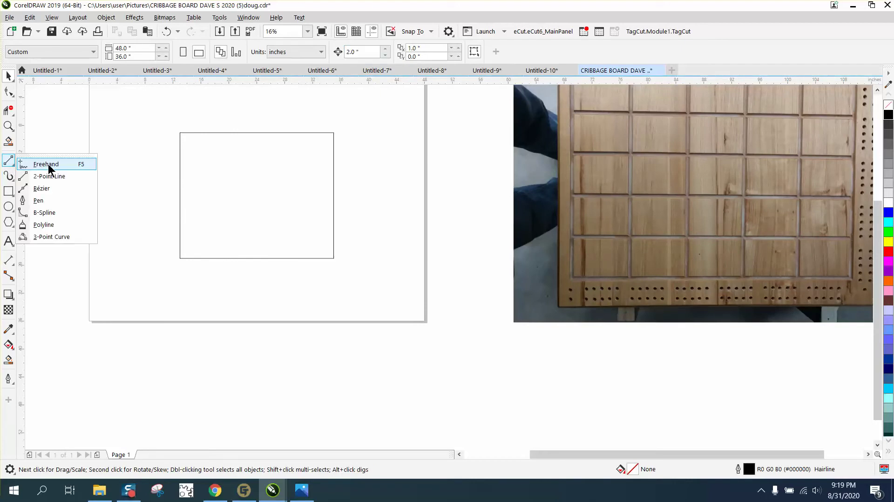
left_click(56, 177)
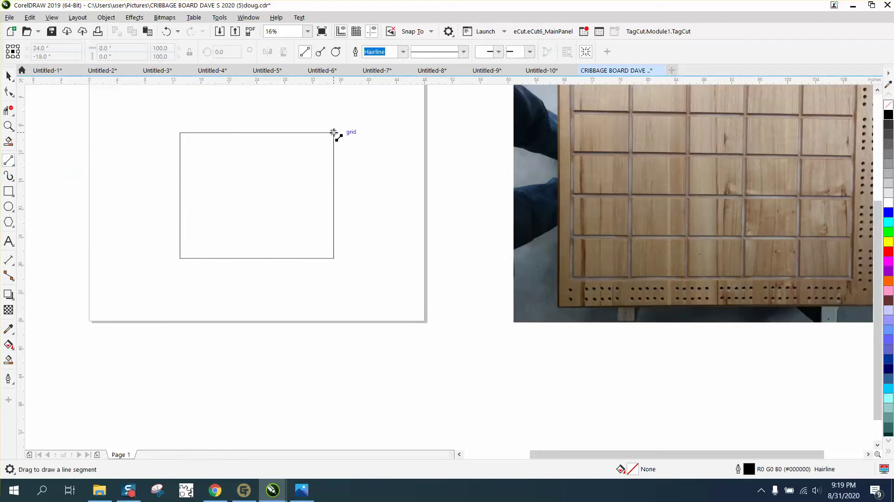
left_click_drag(334, 133, 334, 257)
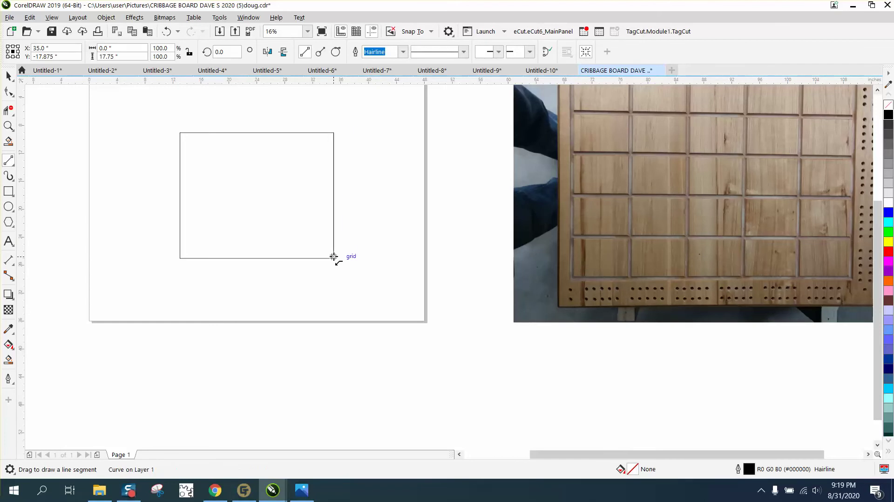
key("Left")
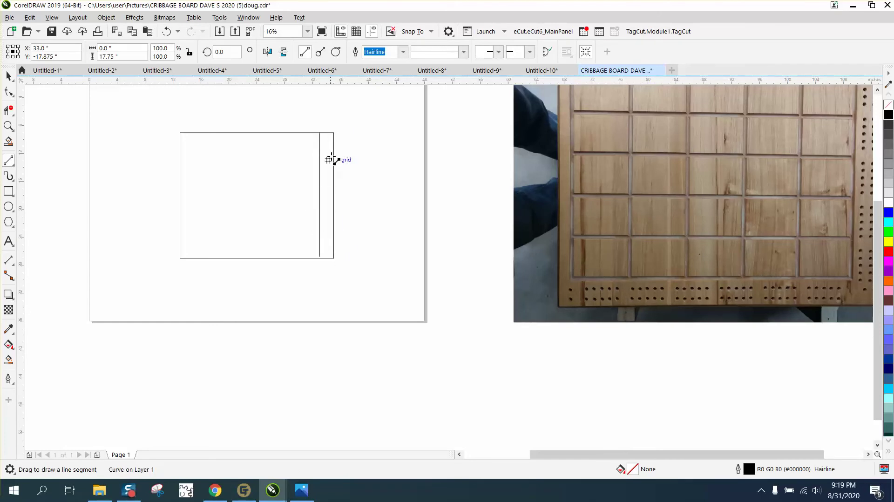
- Draw lines along the rectangle's top and bottom edges and nudge each one 2 inches inward
left_click_drag(336, 133, 180, 133)
key("Down")
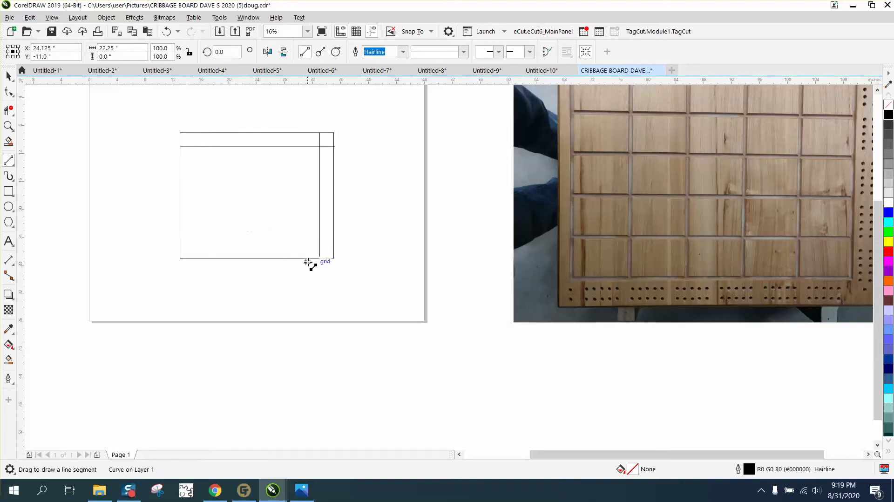
left_click_drag(334, 260, 180, 257)
key("Up")
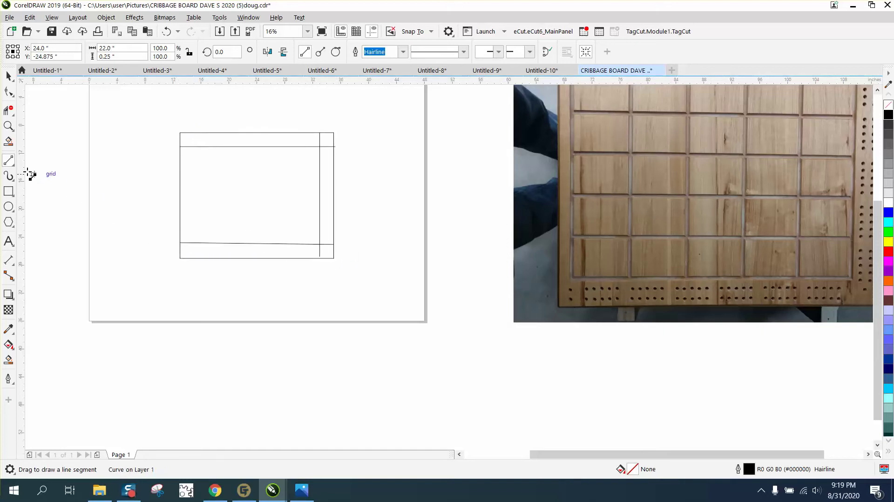
left_click(14, 166)
left_click(49, 175)
left_click_drag(182, 132, 180, 248)
key("Delete")
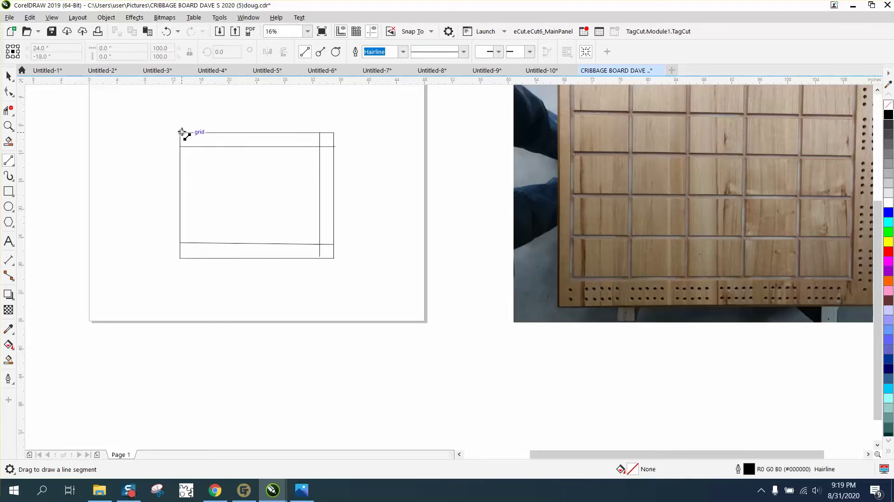
- Draw a line along the rectangle's full left edge and nudge it inward with a 1 inch nudge distance
left_click_drag(179, 132, 180, 258)
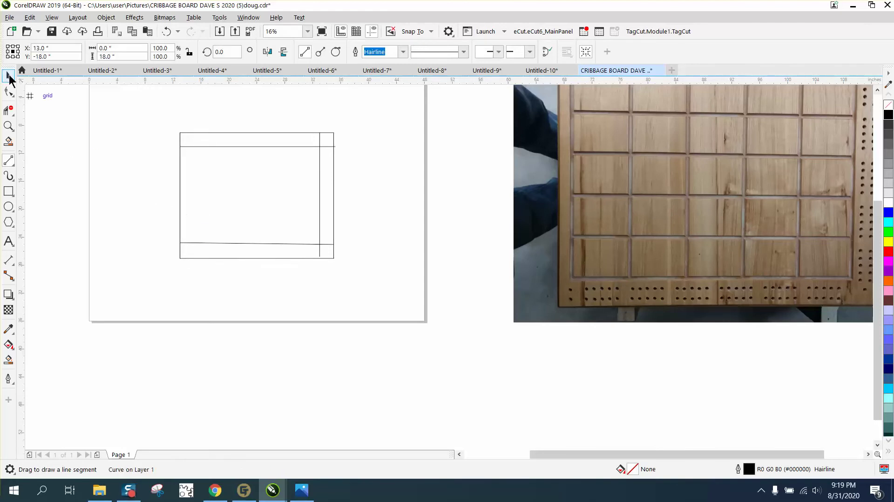
left_click(8, 75)
left_click(400, 91)
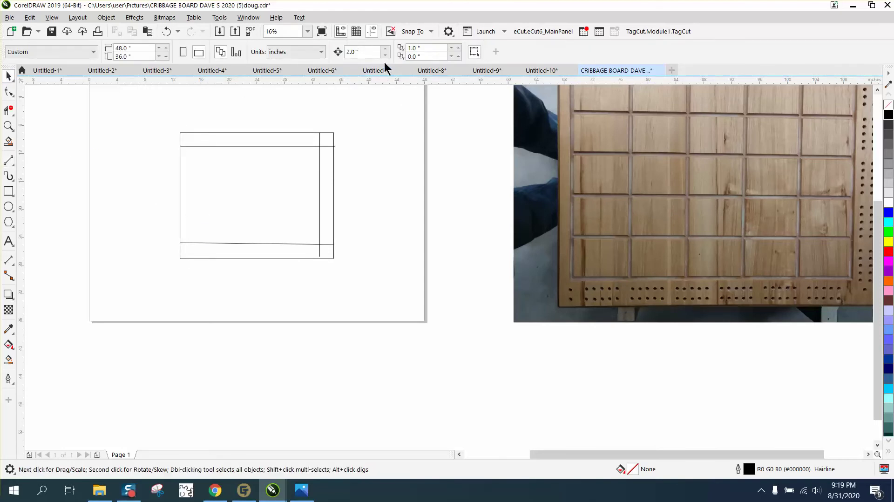
type("1")
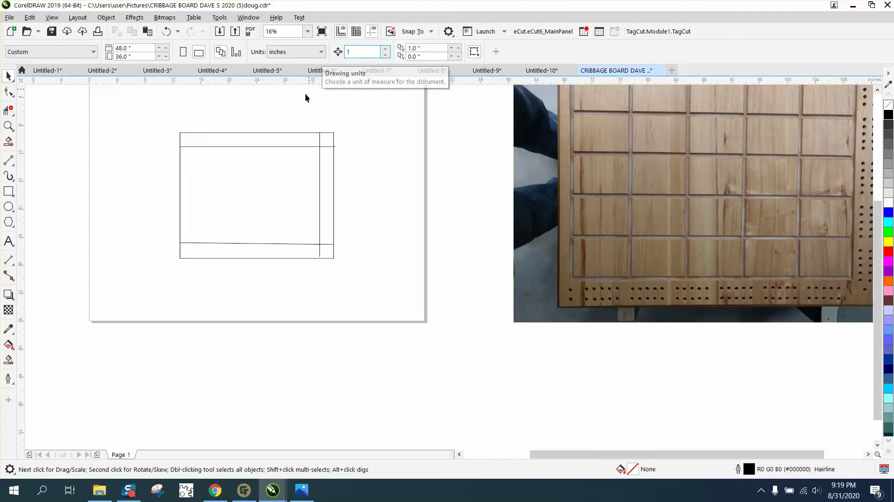
left_click(180, 161)
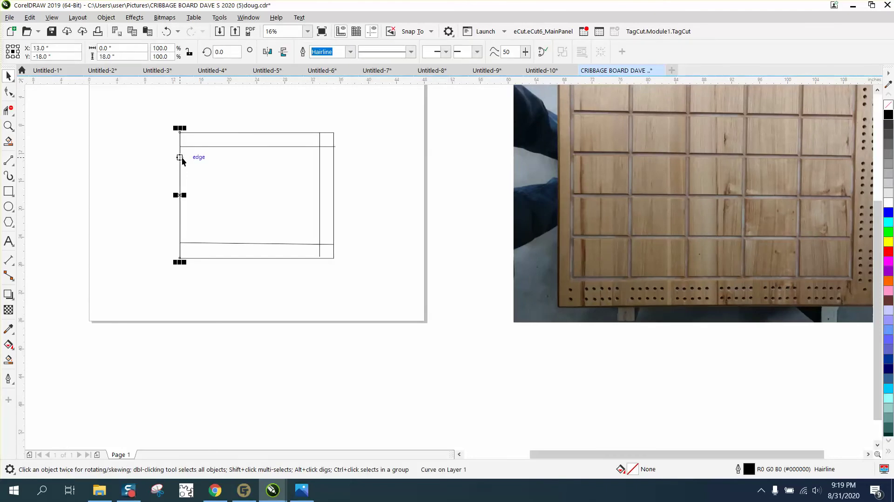
key("Right")
- Set the nudge distance to 20 inches, smart-fill the area inside the inner lines with black and nudge the filled shape down once
left_click(303, 94)
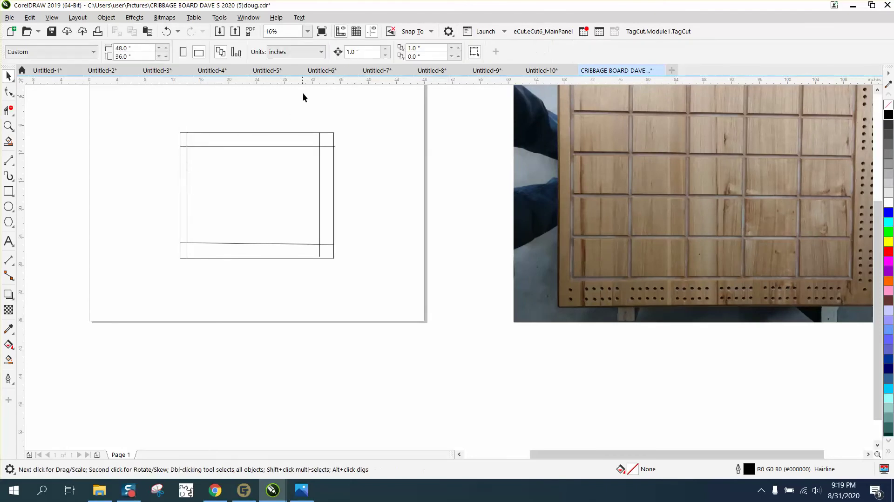
left_click(349, 53)
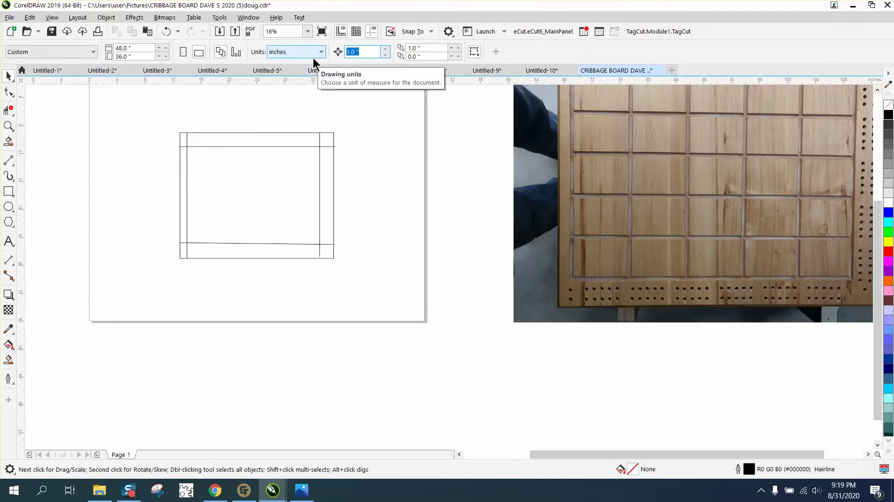
type("20")
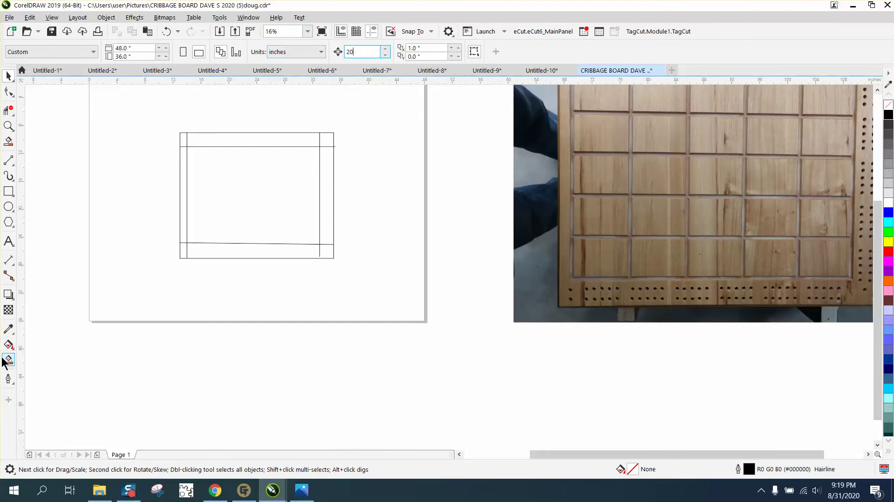
left_click(210, 200)
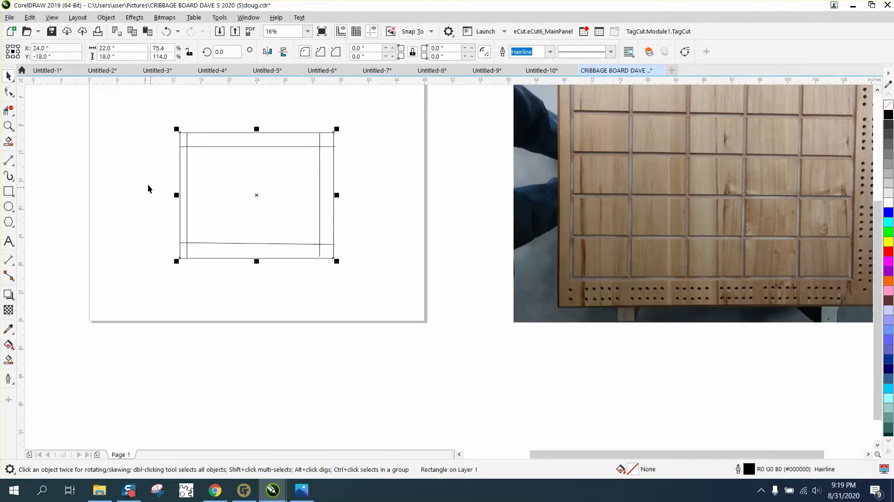
left_click(256, 189)
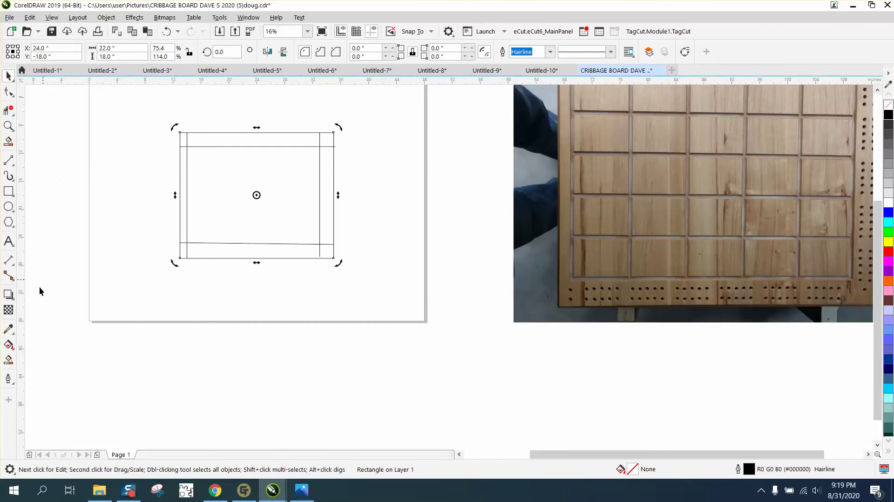
left_click(8, 345)
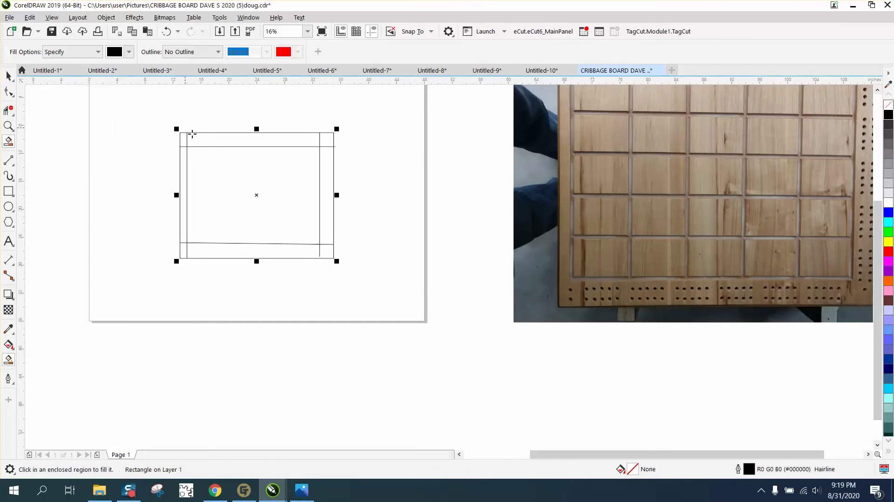
left_click(208, 161)
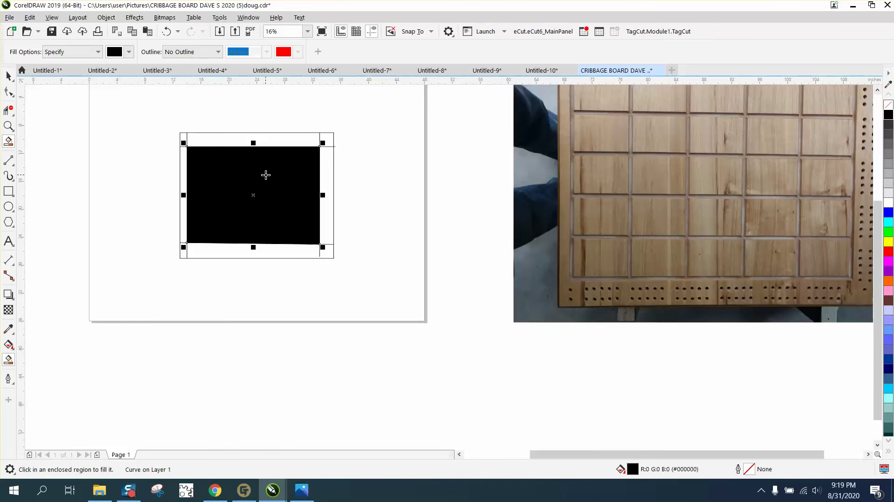
key("Down")
left_click(10, 76)
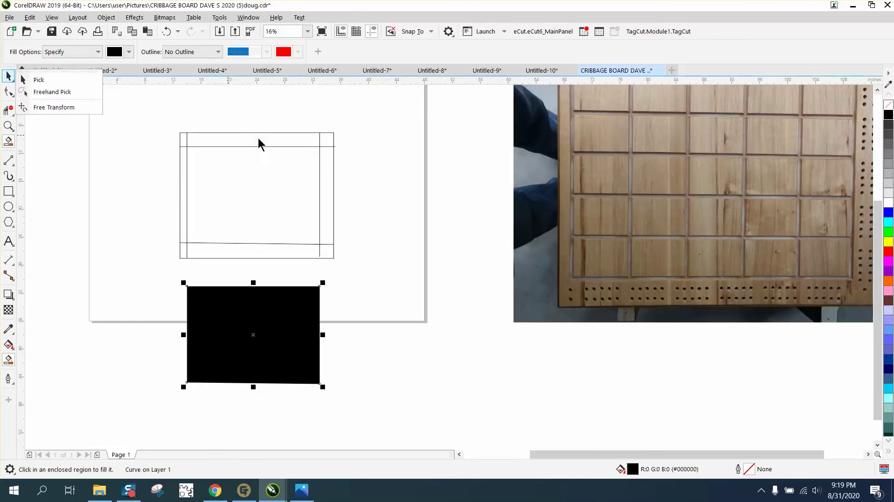
left_click(238, 131)
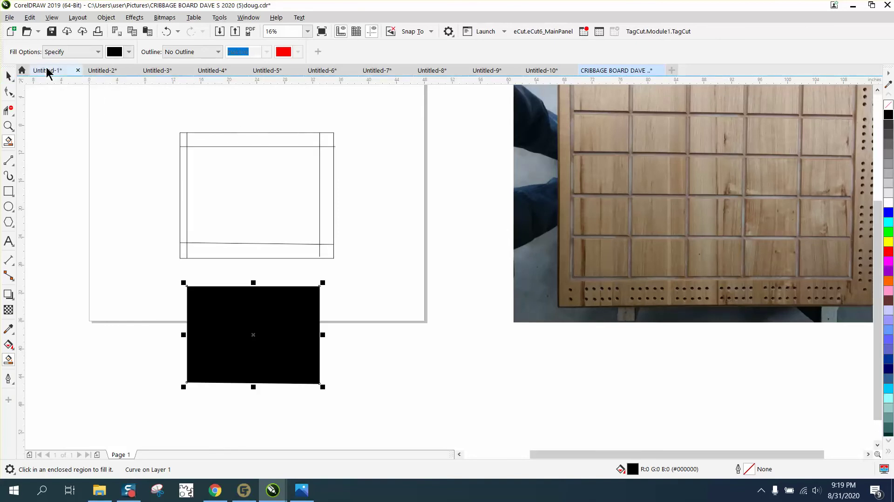
- Nudge the outer rectangle up once by 20 inches and delete the four construction lines left below it
left_click(7, 80)
left_click(213, 133)
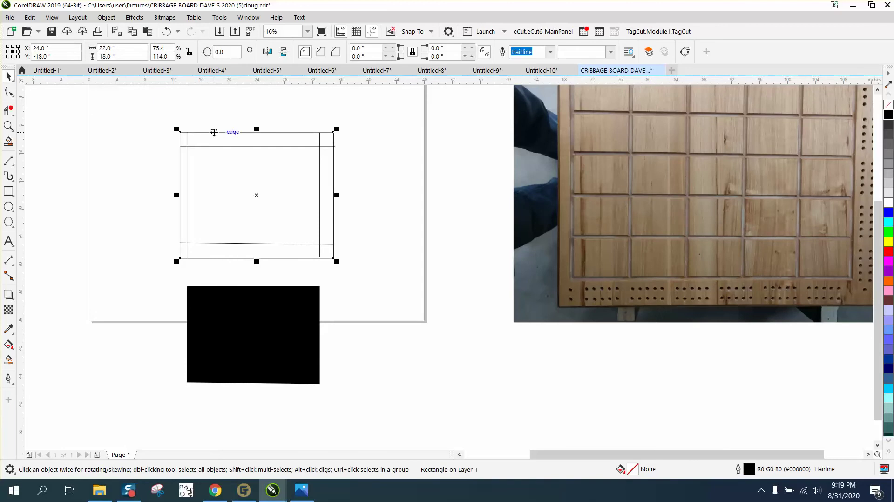
key("Up")
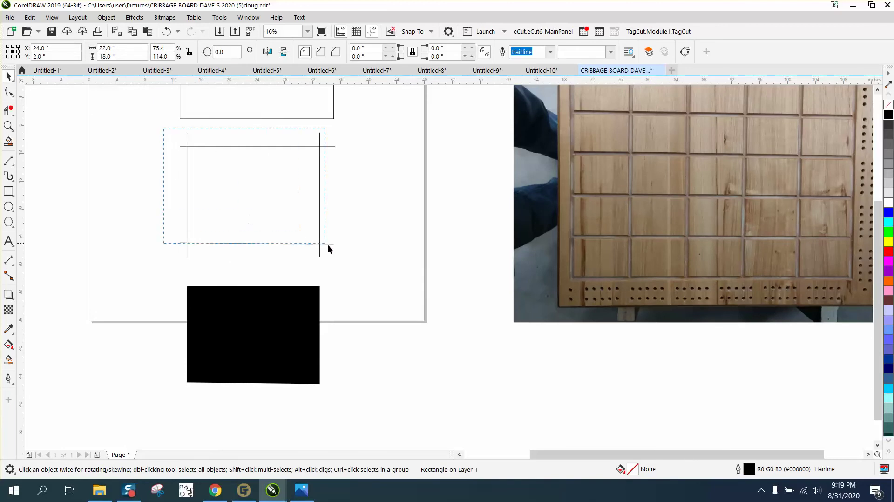
left_click_drag(367, 270, 370, 267)
key("Delete")
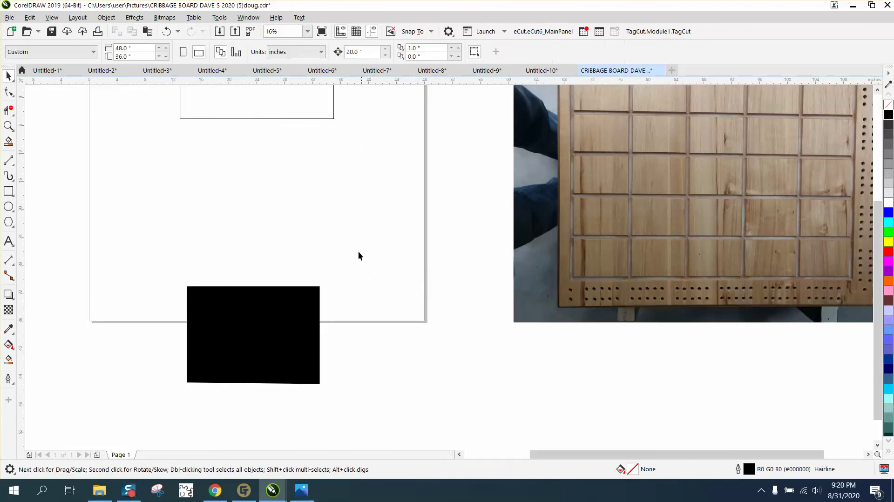
- Nudge the black shape up once and the outer rectangle down once so the shape sits inside the rectangle
left_click(291, 310)
key("Up")
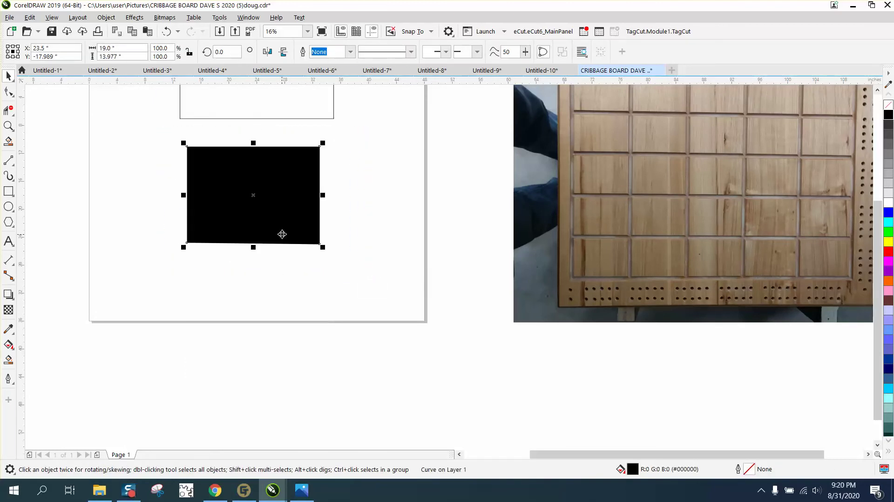
left_click(274, 117)
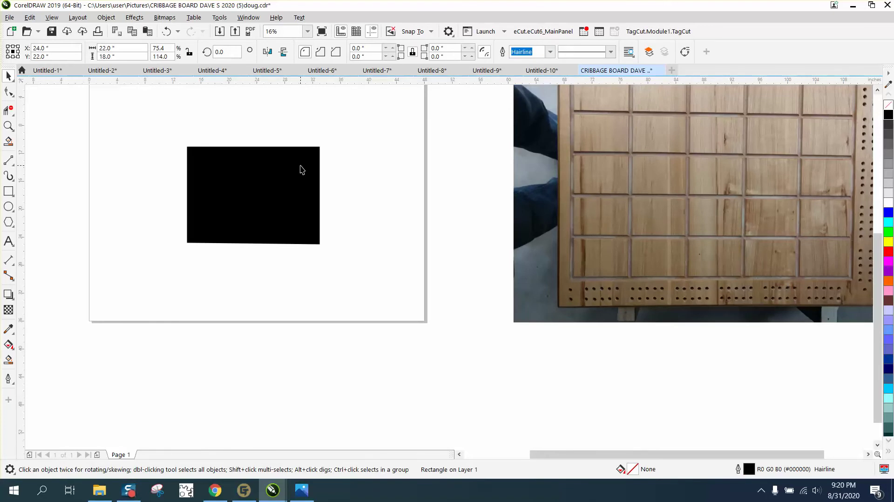
key("Down")
- Remove the inner shape's black fill and give it a black hairline outline
left_click(318, 186)
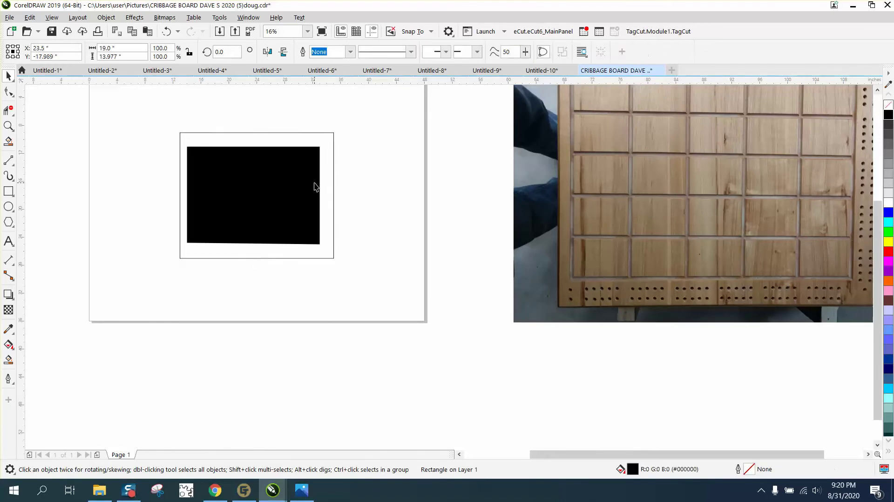
left_click(888, 105)
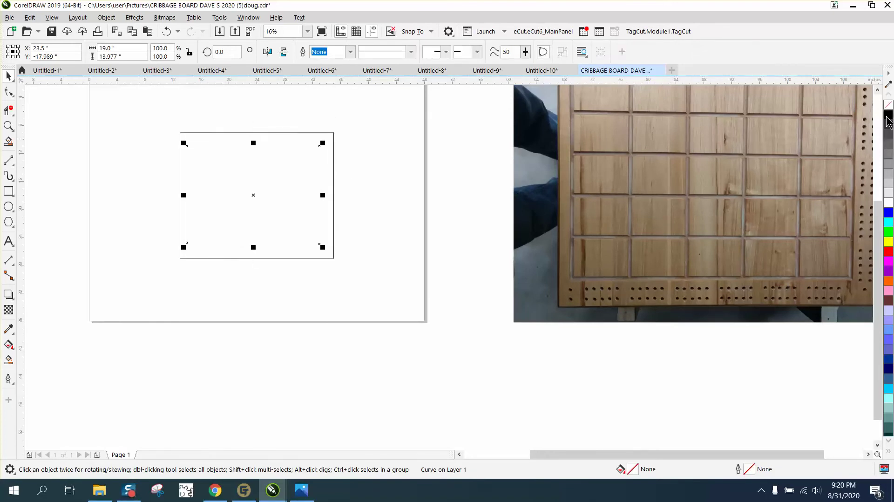
right_click(889, 114)
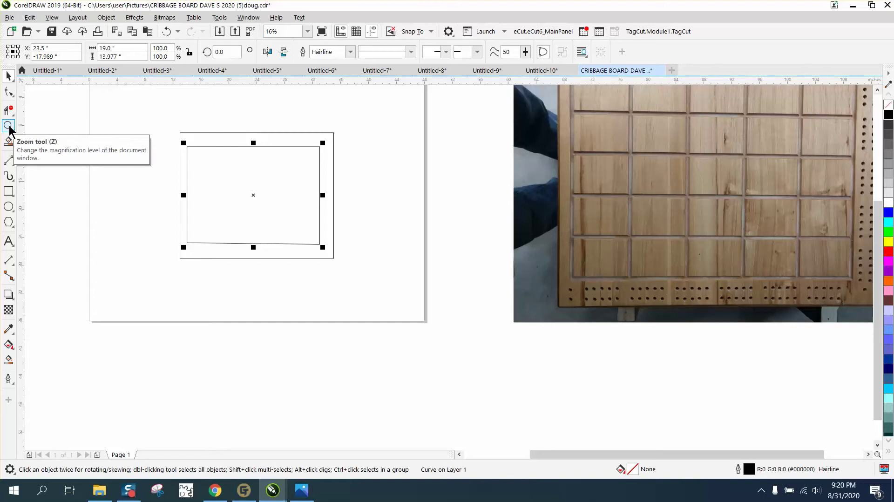
- Try out a narrow 0.75 by 14 inch rectangle beside the board outline, and delete it
left_click(8, 191)
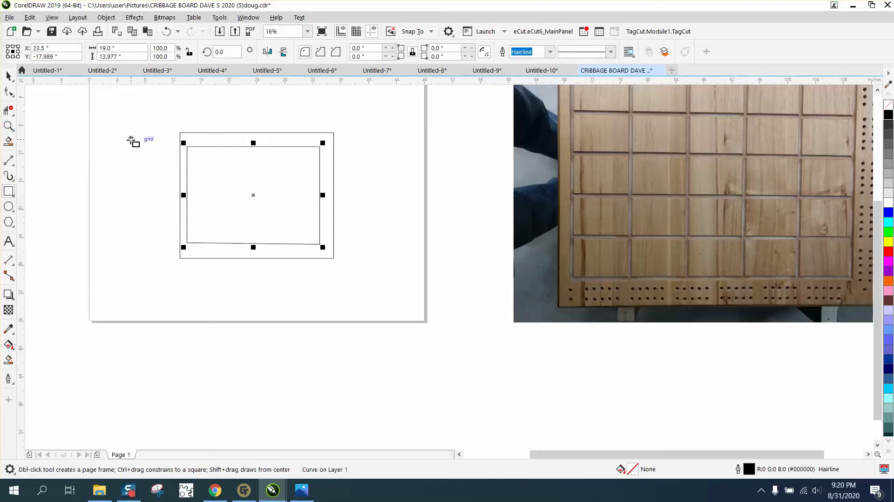
left_click_drag(129, 142, 133, 259)
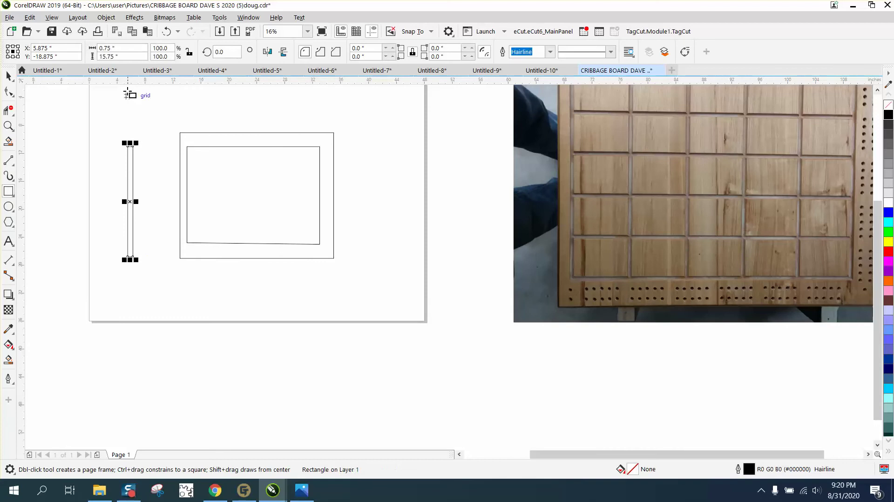
left_click(110, 57)
type("1")
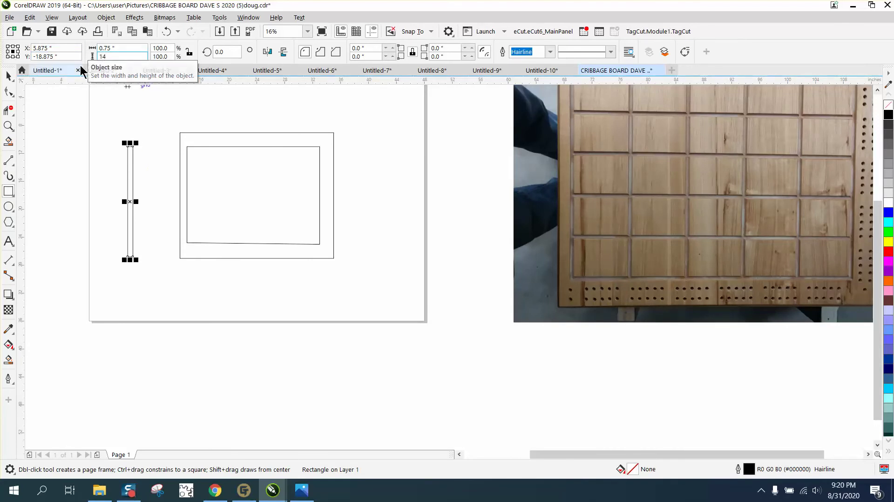
type("4")
key("Return")
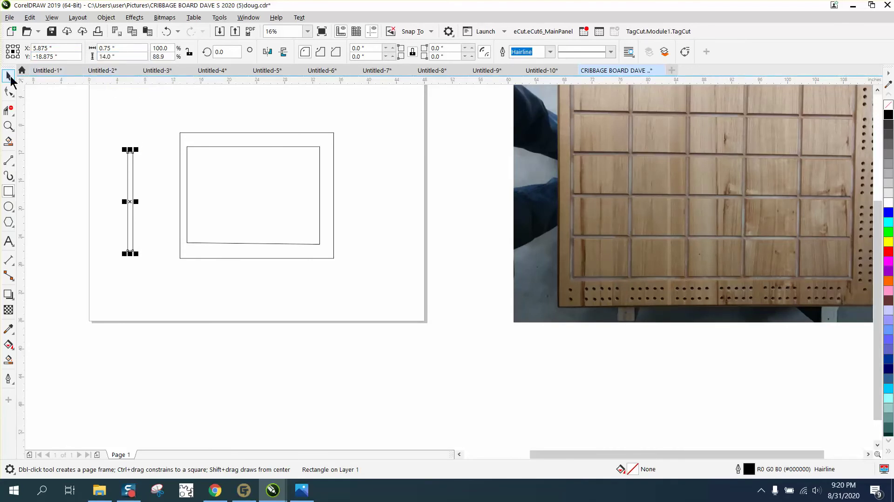
left_click(11, 78)
key("Delete")
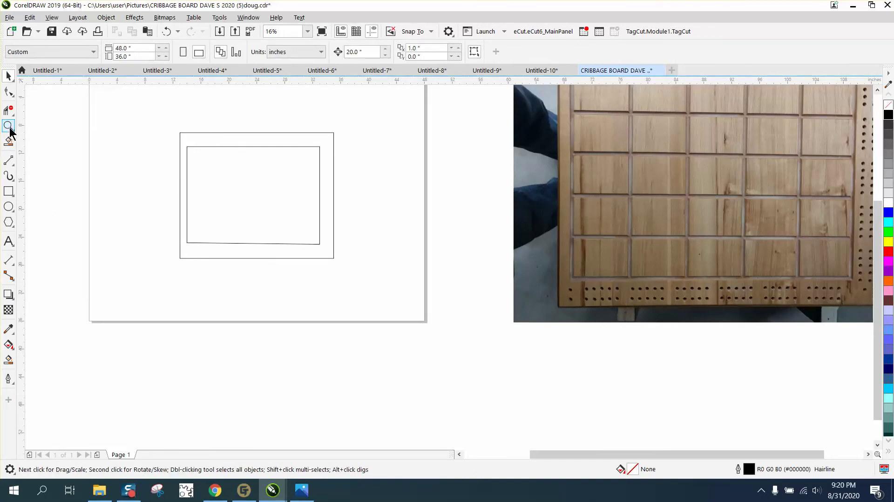
- Draw a vertical 2-point line about 13.75 inches long along the inner shape's left edge
left_click_drag(155, 115, 345, 268)
left_click(9, 127)
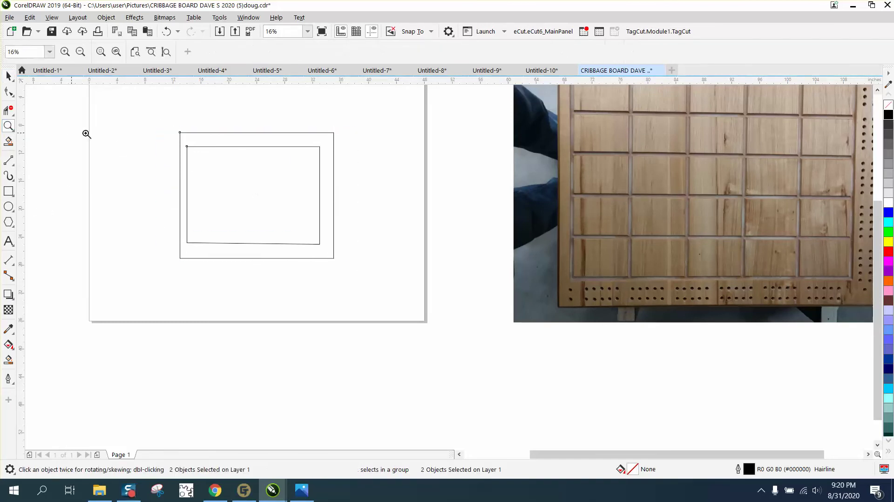
left_click(298, 217)
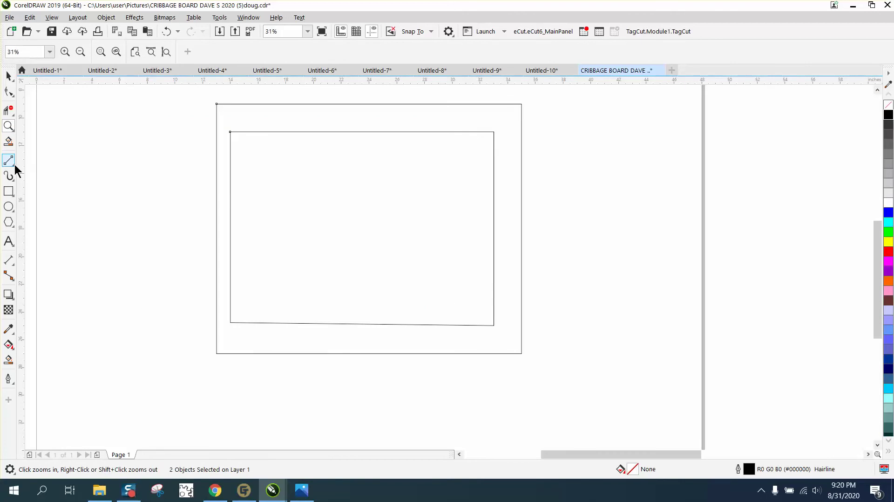
left_click(14, 165)
left_click(47, 175)
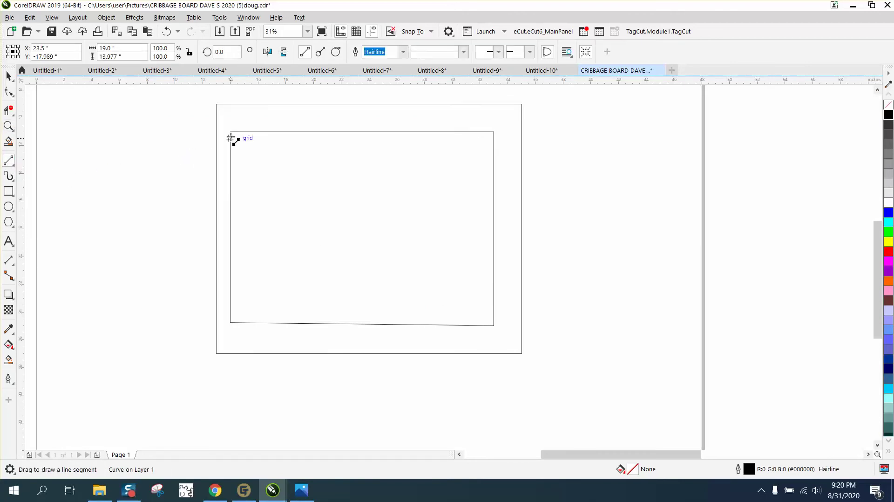
left_click_drag(230, 137, 230, 322)
- Set the nudge distance to 0.25 inch and nudge the new left-edge line inward once
left_click(8, 76)
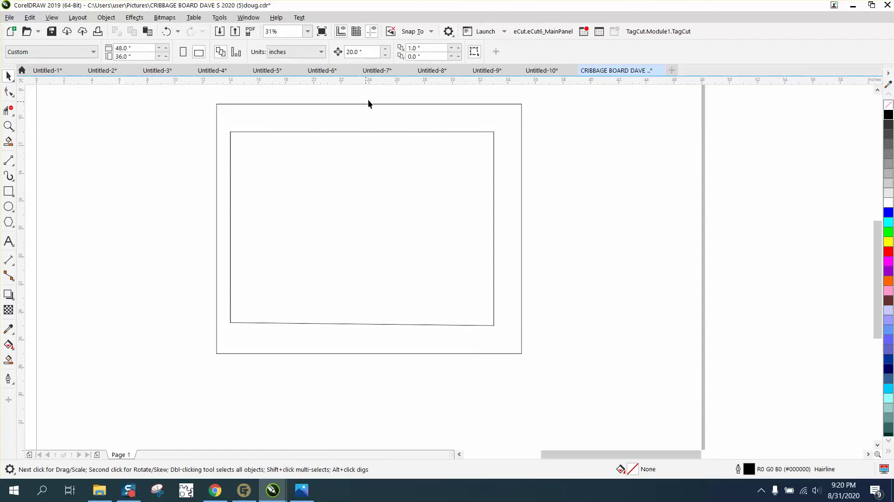
double_click(371, 53)
type(".25")
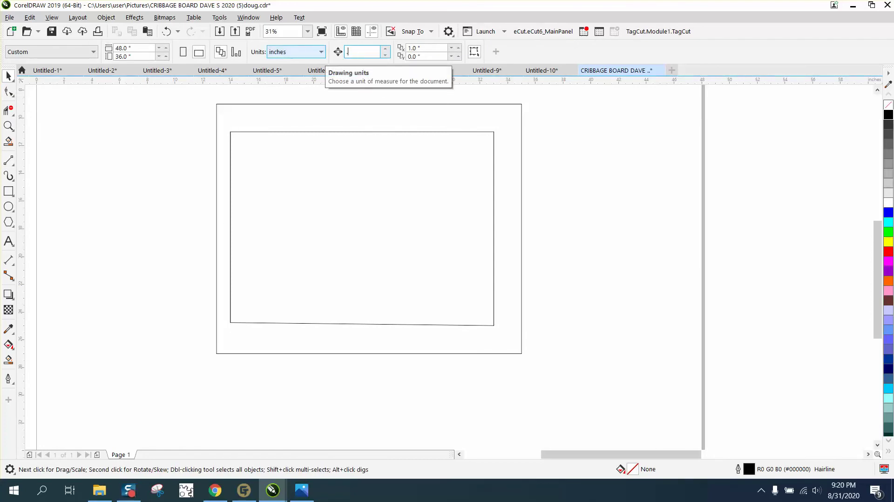
left_click(230, 169)
key("Right")
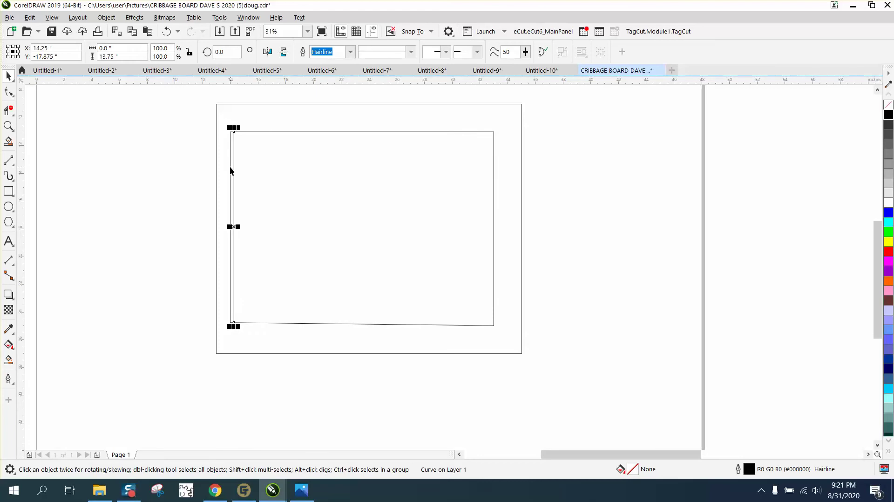
- Draw a 2-point line about 14.25 inches long along the inner shape's right edge and nudge it 0.25 inch inward
left_click(14, 169)
left_click(47, 176)
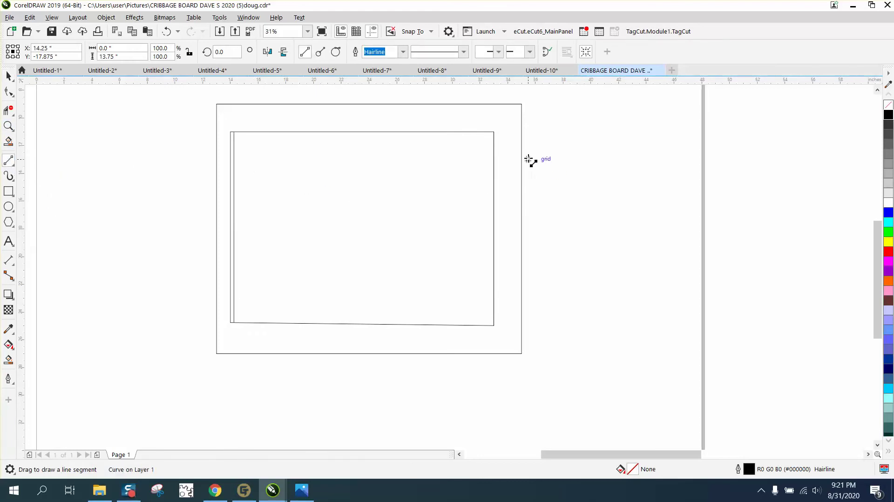
left_click_drag(495, 134, 494, 326)
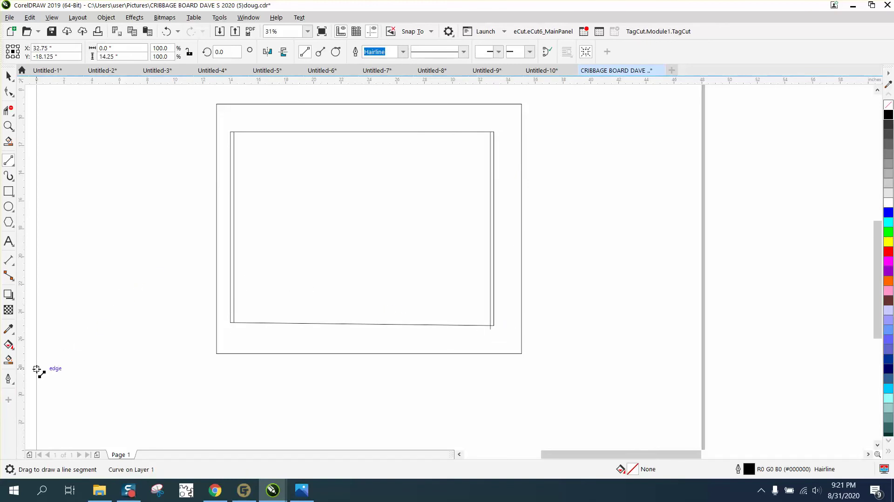
- Try to smart-fill the narrow strip along the inner shape's left edge with black, and undo the fill
left_click(9, 362)
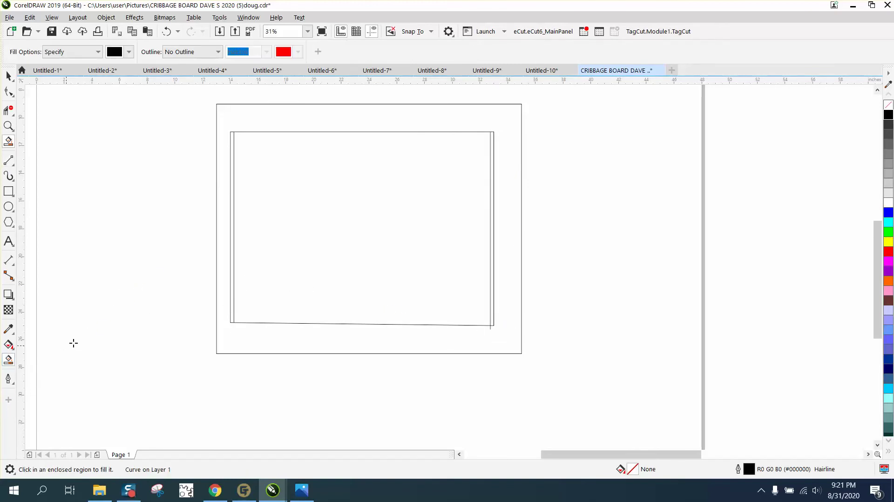
left_click(233, 283)
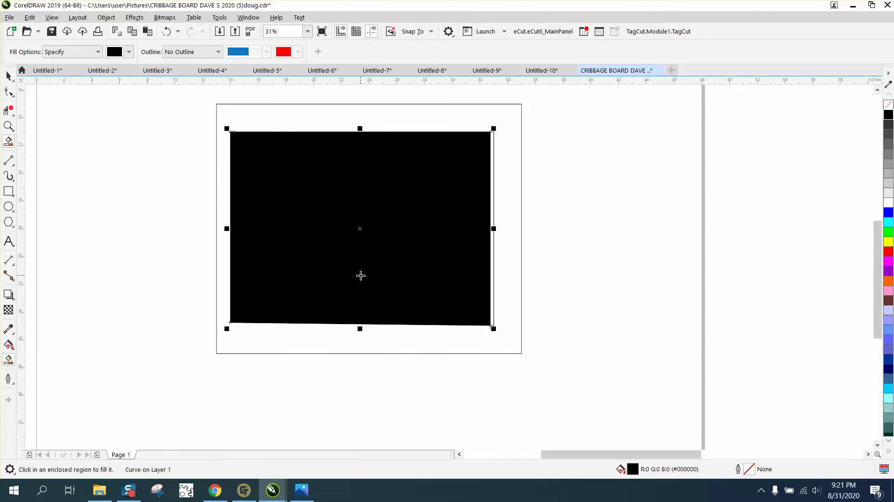
left_click(166, 32)
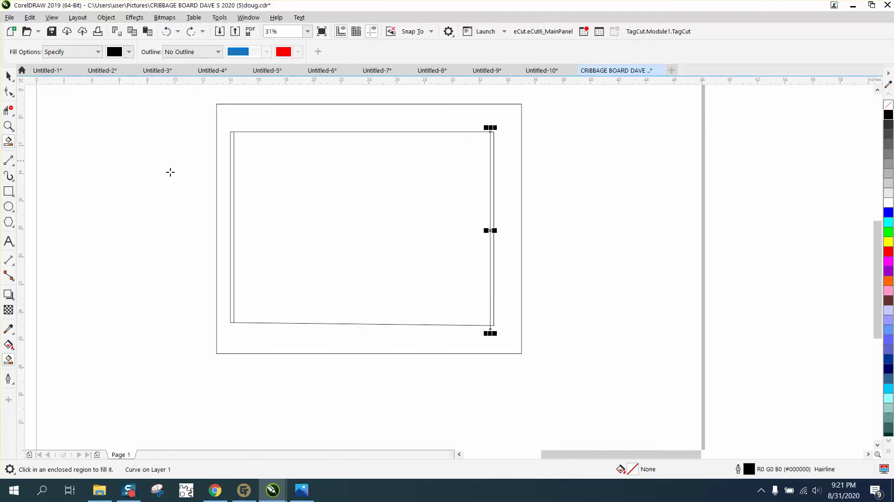
- Extend the lower end node of the inner left line past the inner shape's bottom edge with the Shape tool
left_click(8, 126)
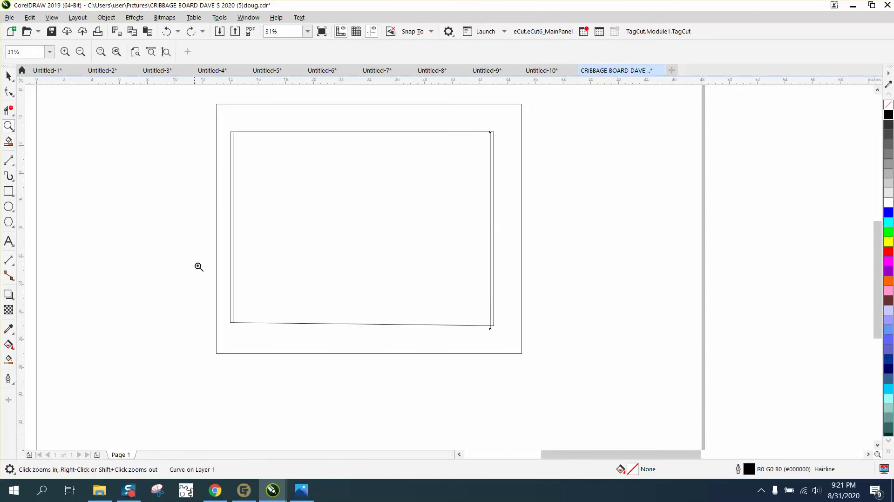
left_click_drag(202, 280, 273, 337)
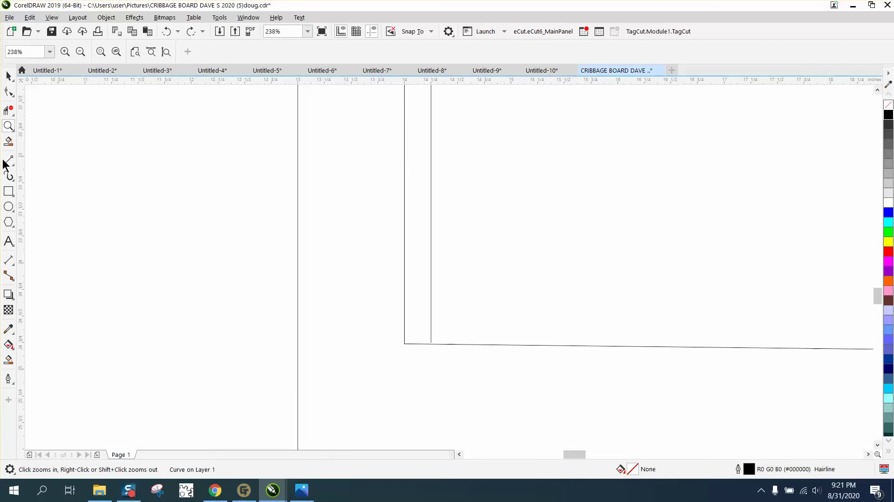
left_click_drag(382, 306, 507, 396)
left_click(12, 93)
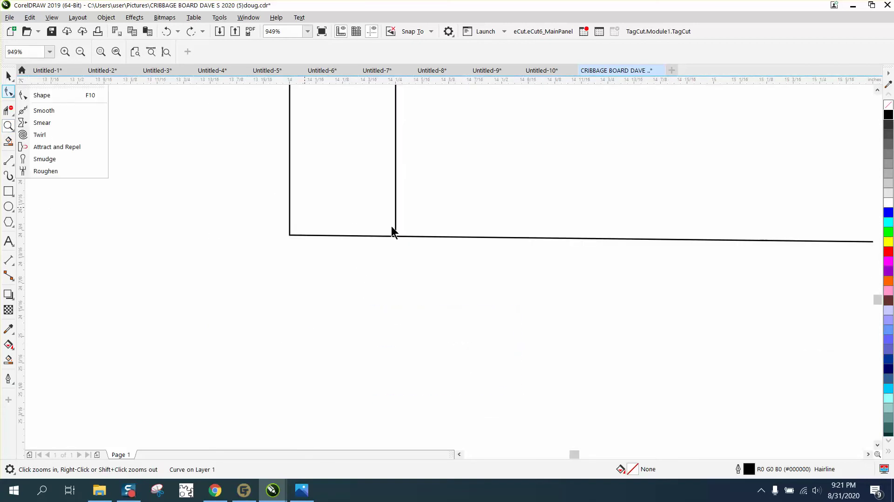
left_click(52, 96)
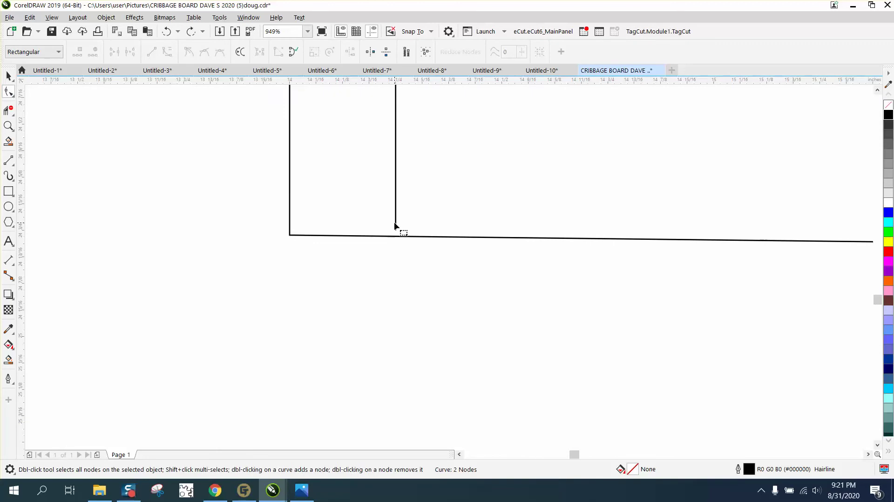
left_click(397, 229)
left_click(397, 230)
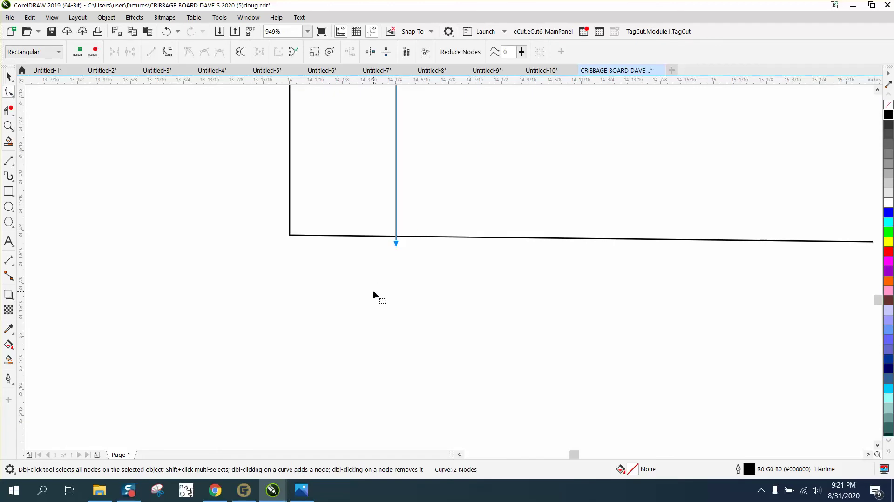
- Examine the remaining corners where the two inner vertical lines meet the inner shape's top and bottom edges
scroll(368, 296, "down", 8)
scroll(344, 311, "down", 5)
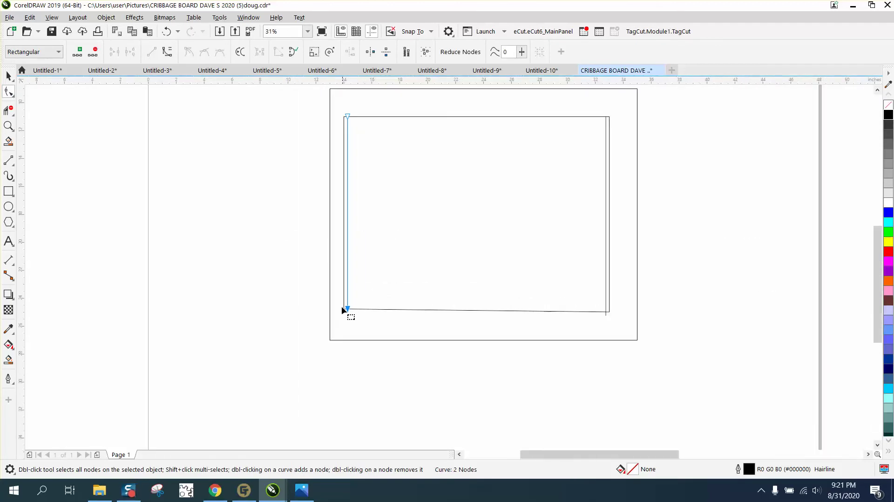
left_click(5, 126)
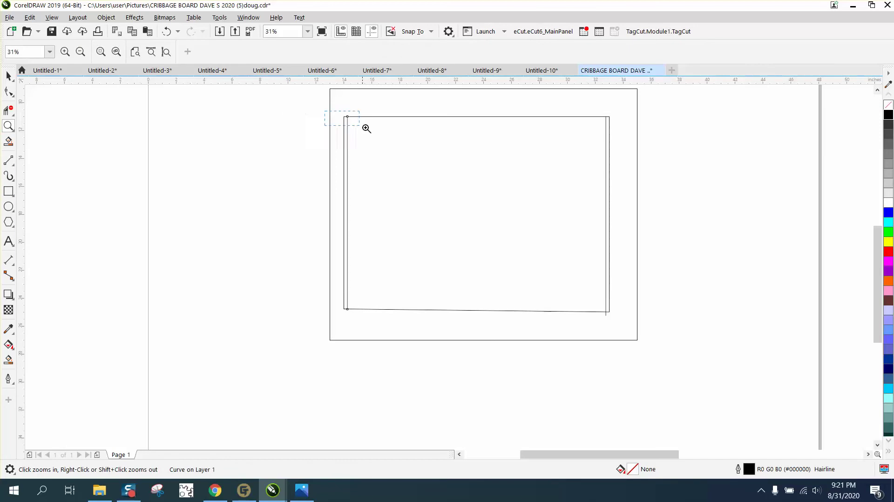
left_click_drag(367, 128, 367, 128)
scroll(160, 149, "down", 8)
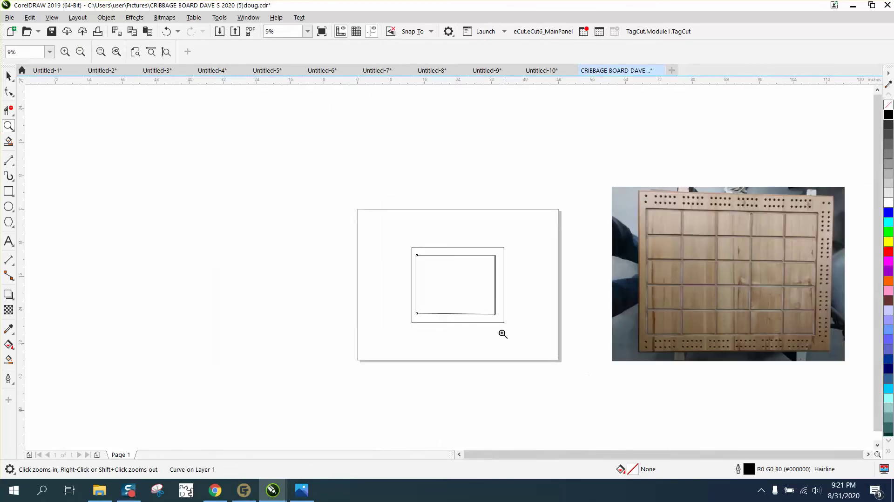
left_click_drag(487, 311, 507, 324)
scroll(499, 328, "down", 4)
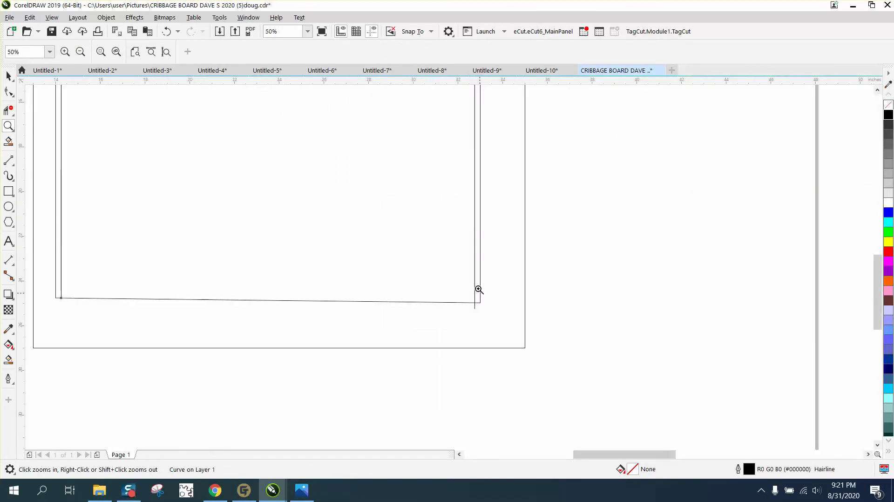
scroll(477, 242, "down", 3)
scroll(499, 241, "up", 6)
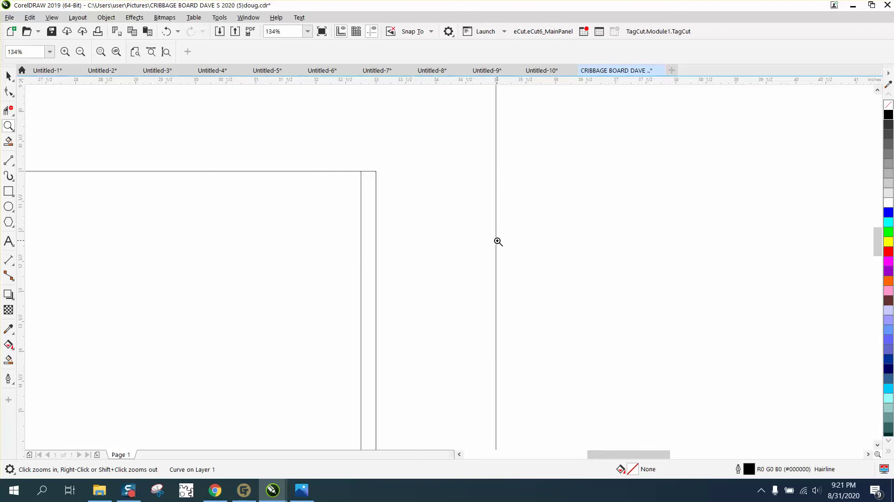
scroll(498, 241, "down", 4)
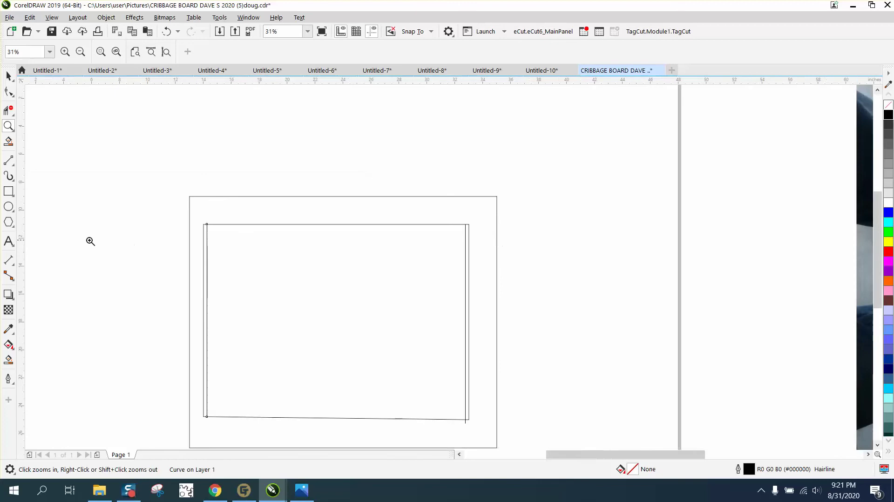
- Smart-fill the narrow strips along the inner shape's left and right edges with black
left_click(205, 304)
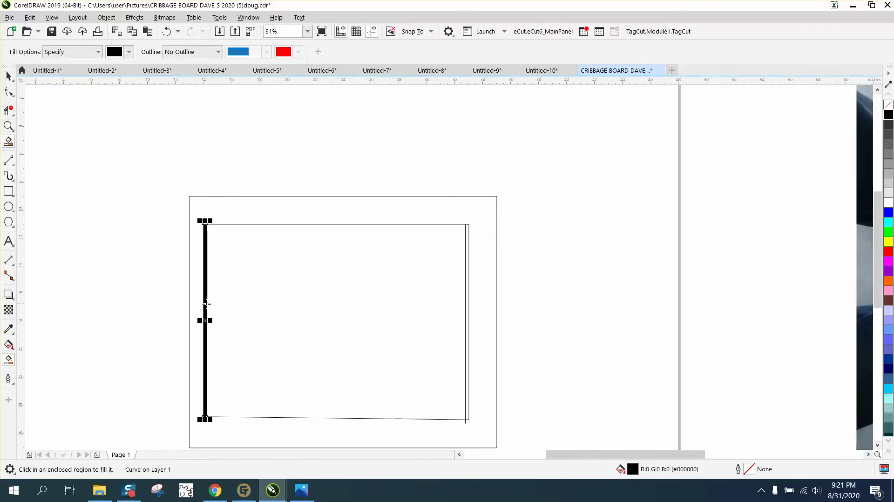
left_click(467, 298)
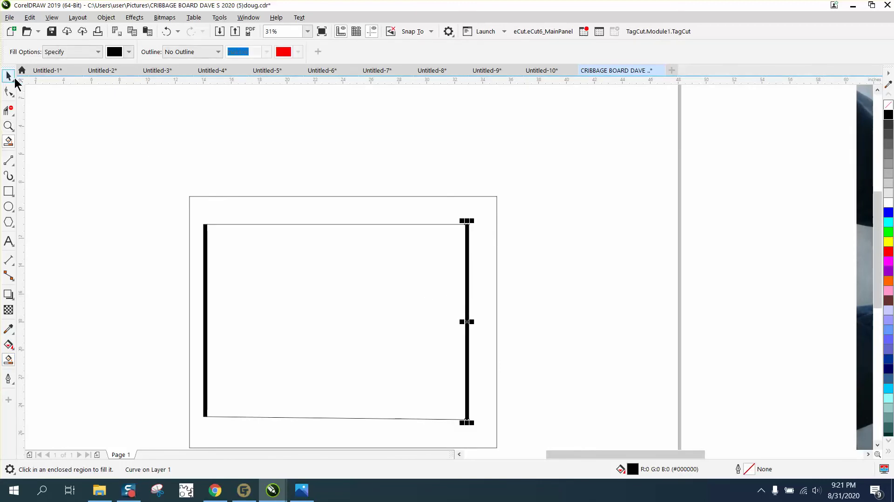
left_click(8, 76)
- Set the nudge distance to 20 inches and nudge both black strips down below the board outline
left_click(239, 141)
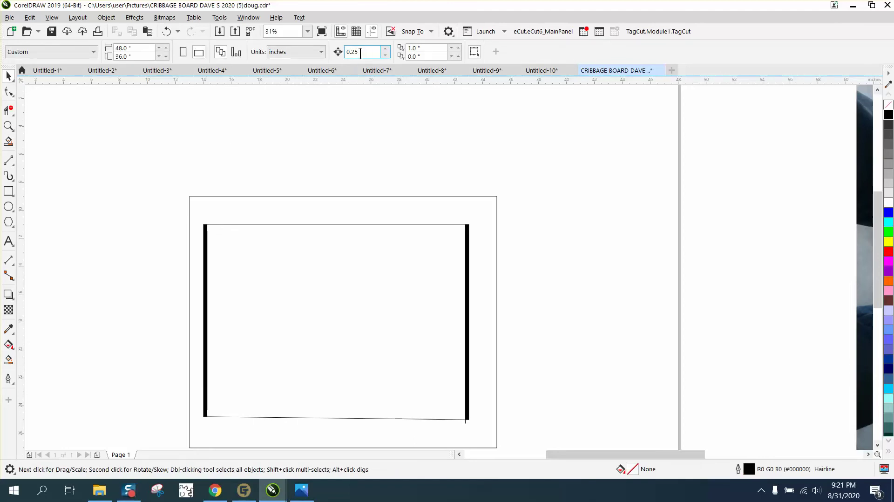
left_click_drag(360, 53, 314, 73)
type("20")
left_click(207, 242)
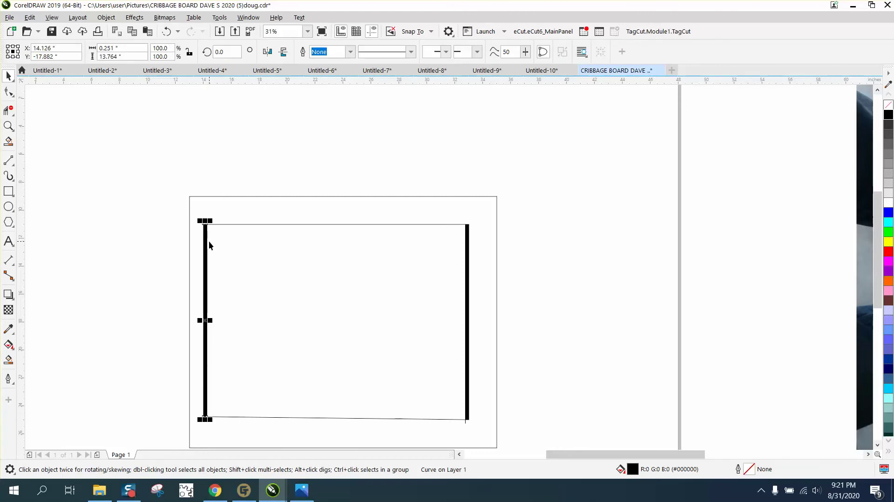
scroll(208, 242, "down", 4)
key("Down")
left_click(265, 256)
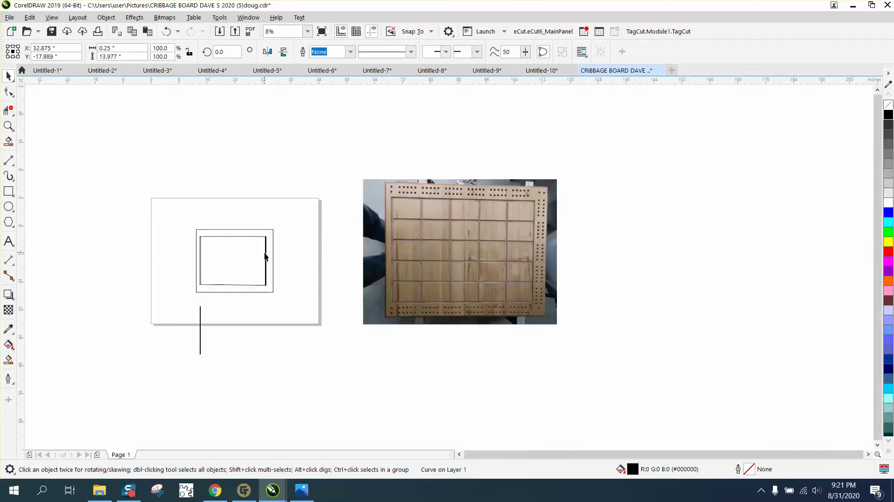
key("Down")
- Delete the two inner vertical hairlines beside the inner shape's left and right edges
left_click(8, 126)
left_click_drag(251, 288, 348, 334)
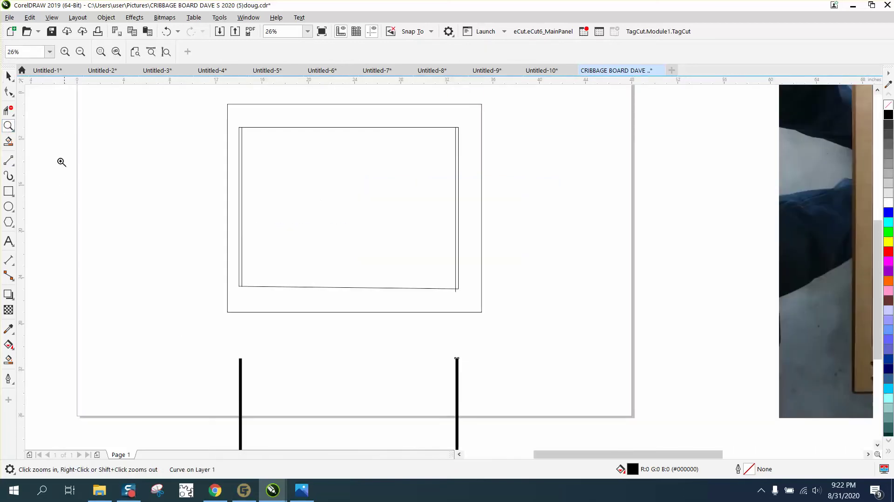
left_click(11, 95)
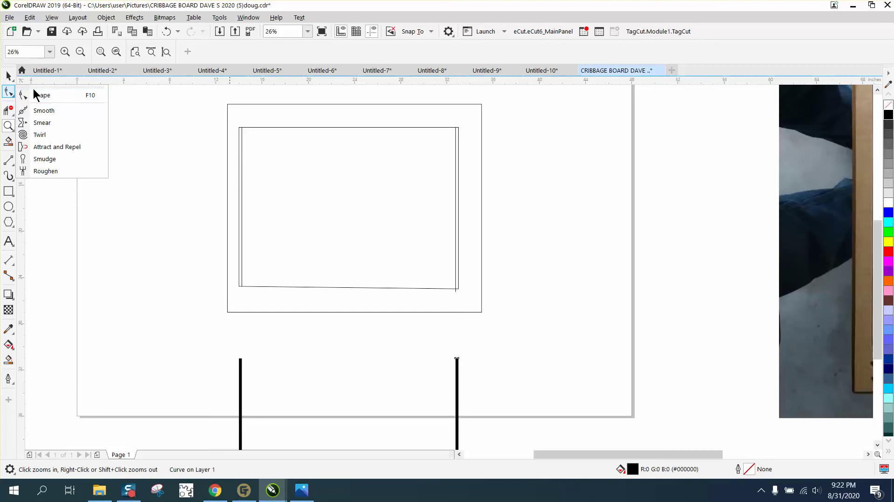
left_click(13, 79)
left_click_drag(138, 141, 150, 146)
scroll(244, 163, "down", 6)
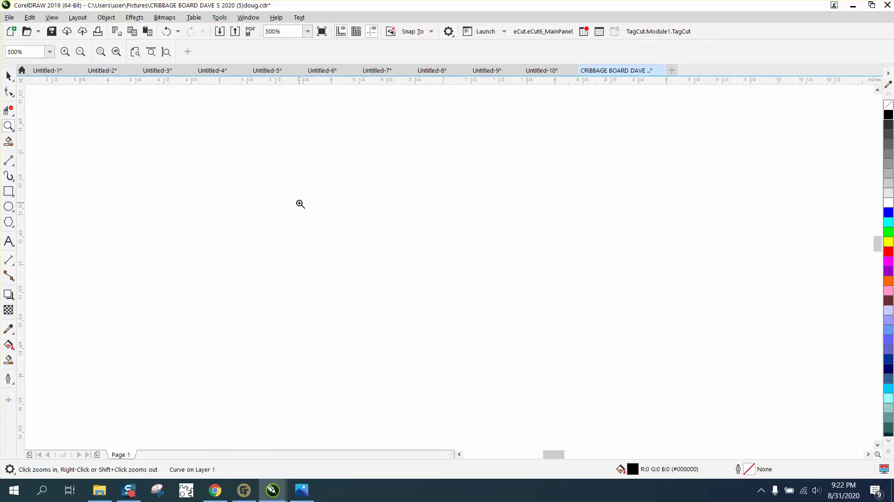
left_click(9, 77)
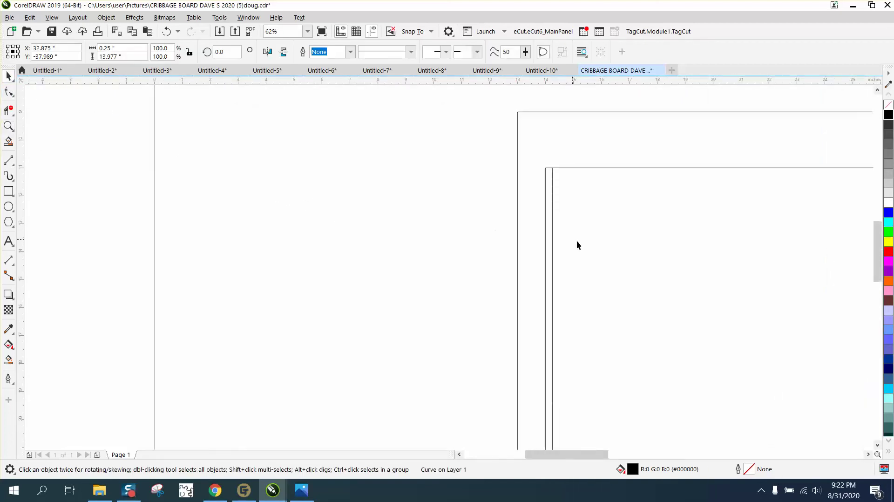
left_click(551, 230)
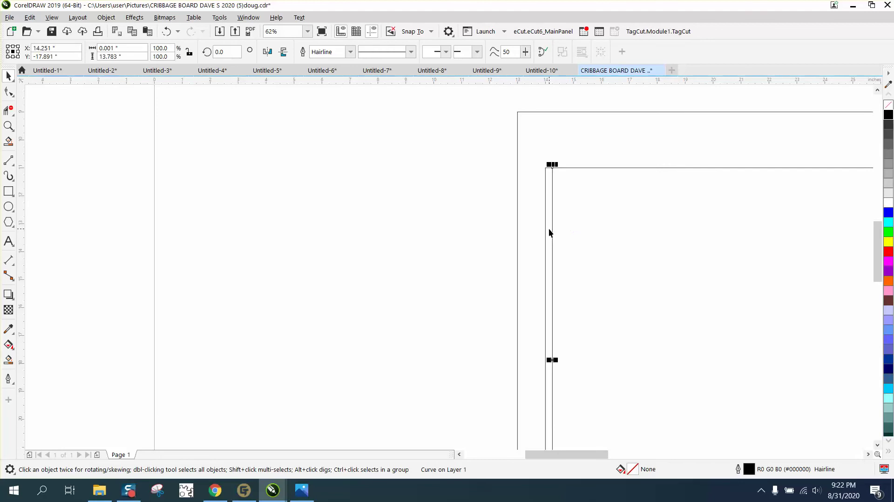
left_click(549, 228)
scroll(542, 228, "down", 1)
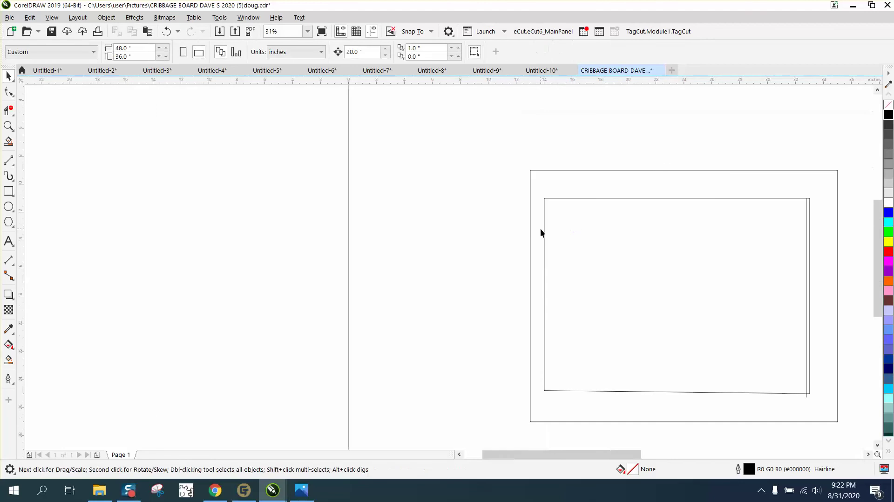
left_click(807, 233)
left_click(489, 223)
scroll(487, 226, "down", 1)
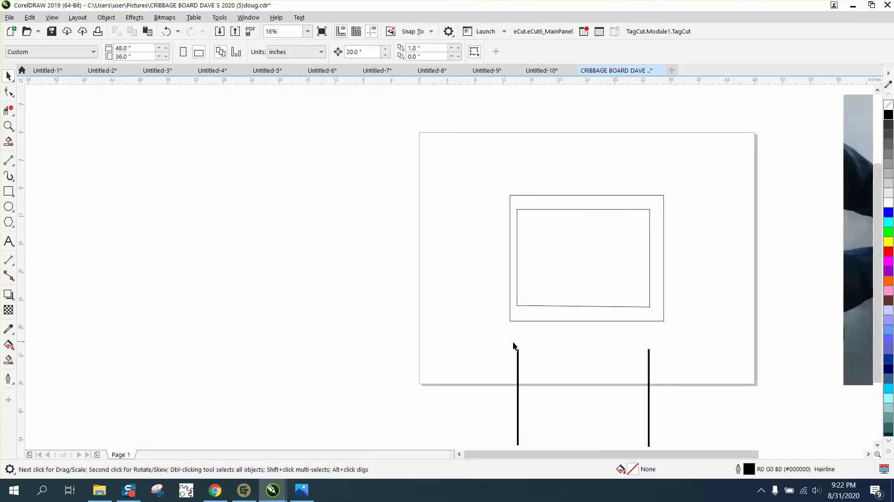
- Examine the end nodes of the two black strips below the board with the Shape tool
scroll(500, 334, "down", 1)
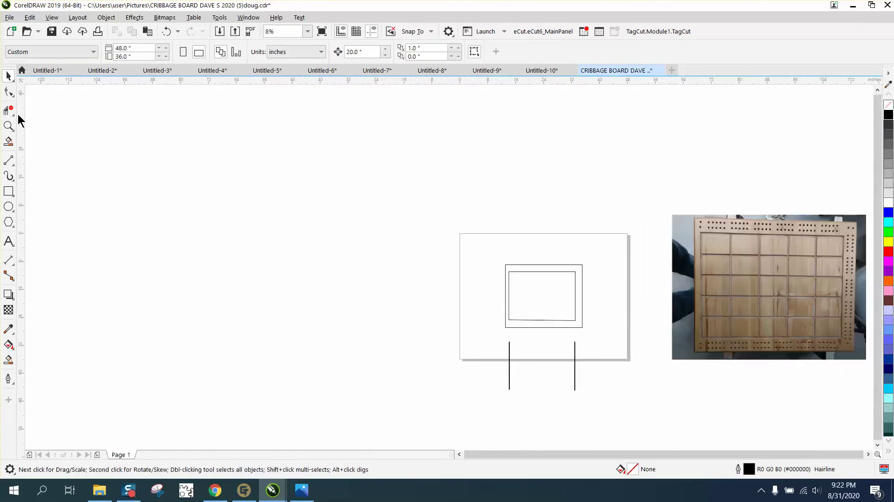
left_click(9, 126)
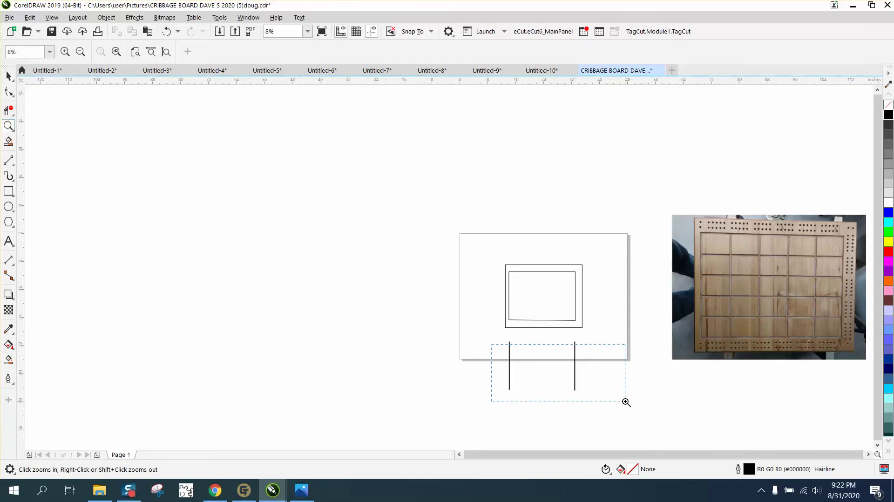
left_click_drag(626, 402, 626, 401)
right_click(42, 132)
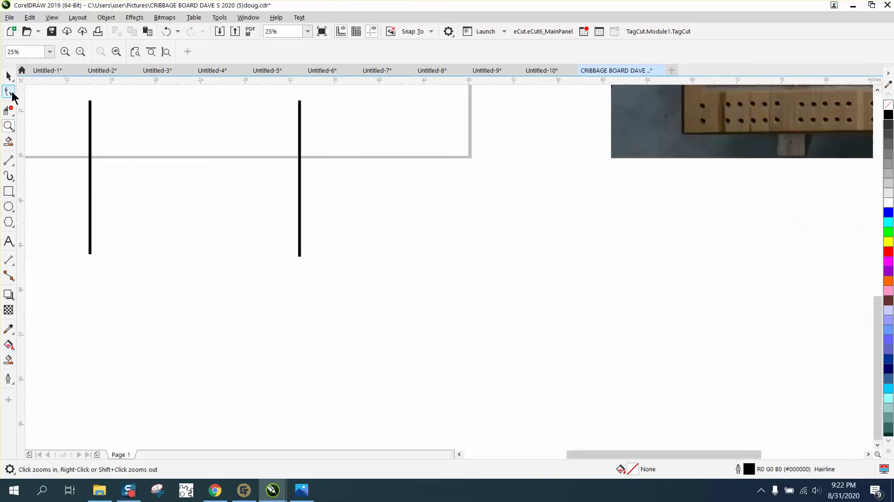
left_click(7, 93)
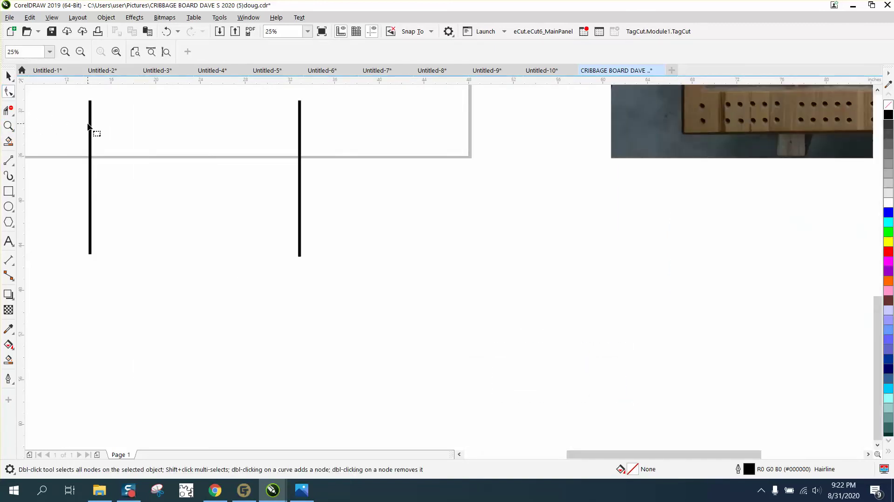
left_click(91, 134)
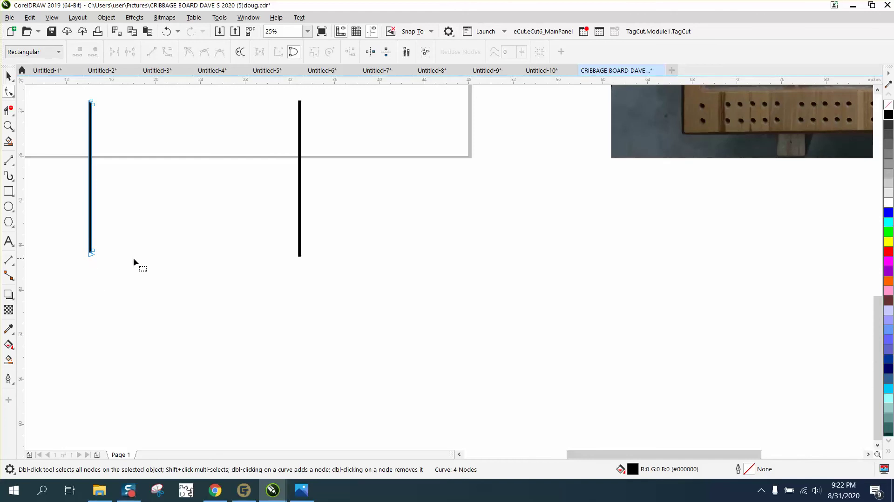
left_click(300, 257)
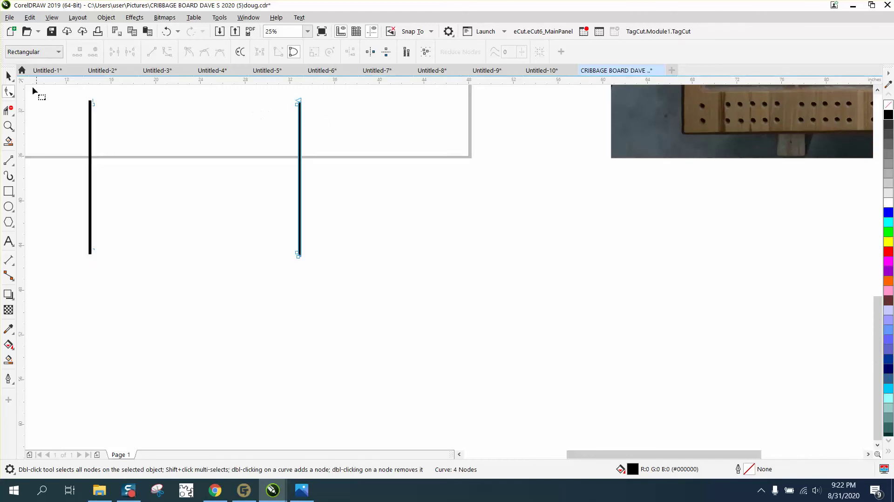
left_click(8, 75)
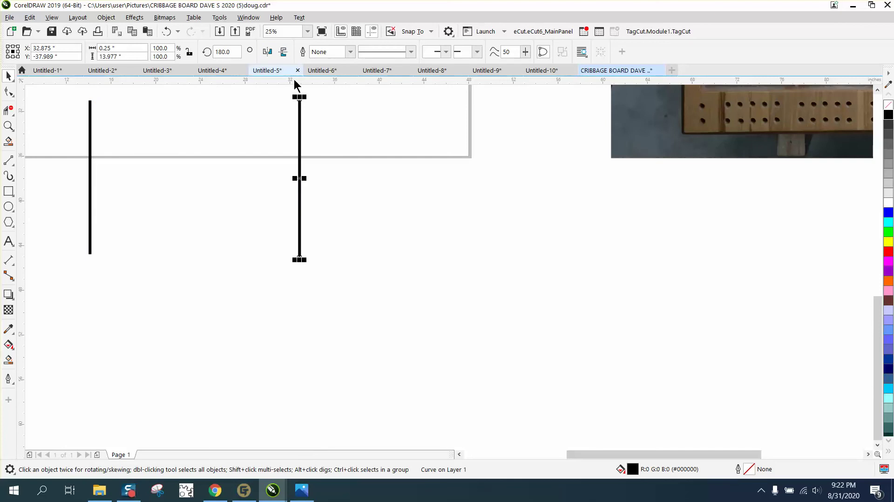
left_click(8, 90)
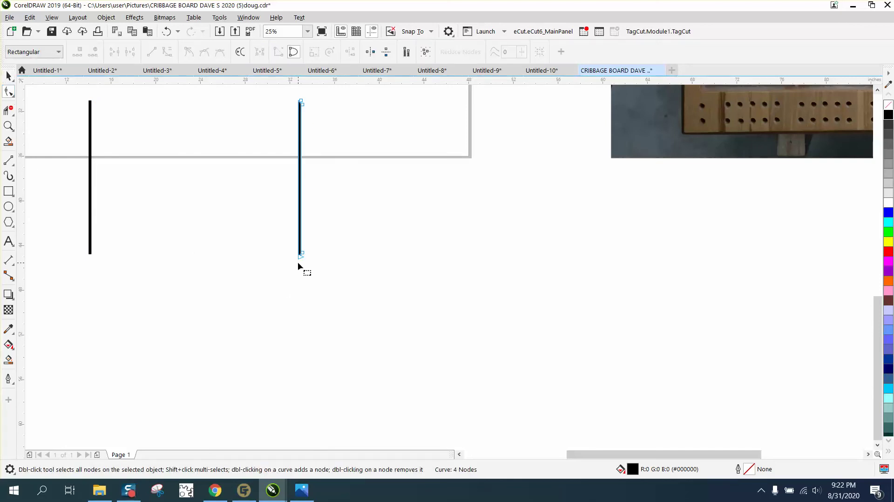
left_click(89, 255)
scroll(345, 323, "down", 2)
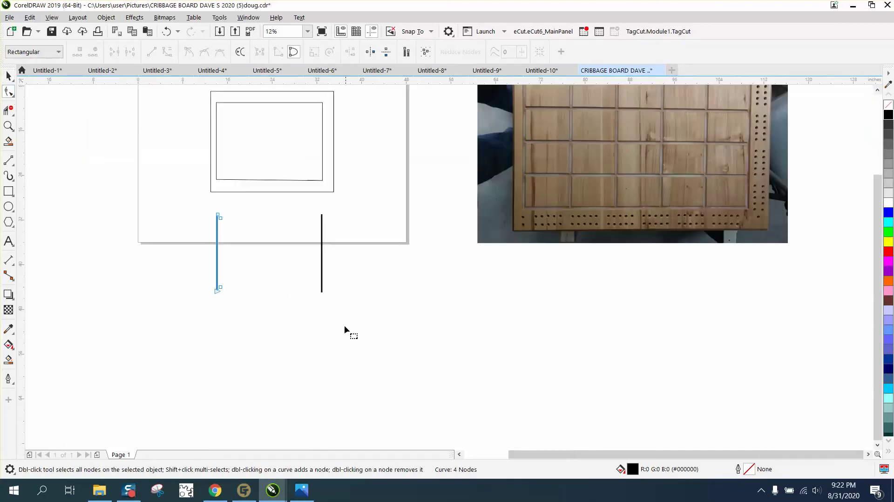
- Blend the two black vertical strips with 4 intermediate steps
left_click(9, 76)
left_click_drag(157, 197, 371, 327)
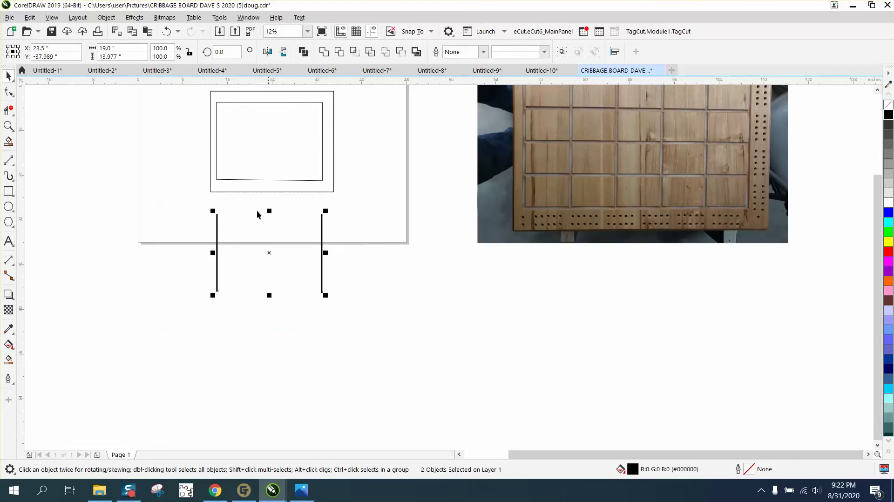
left_click(135, 19)
mouse_move(163, 218)
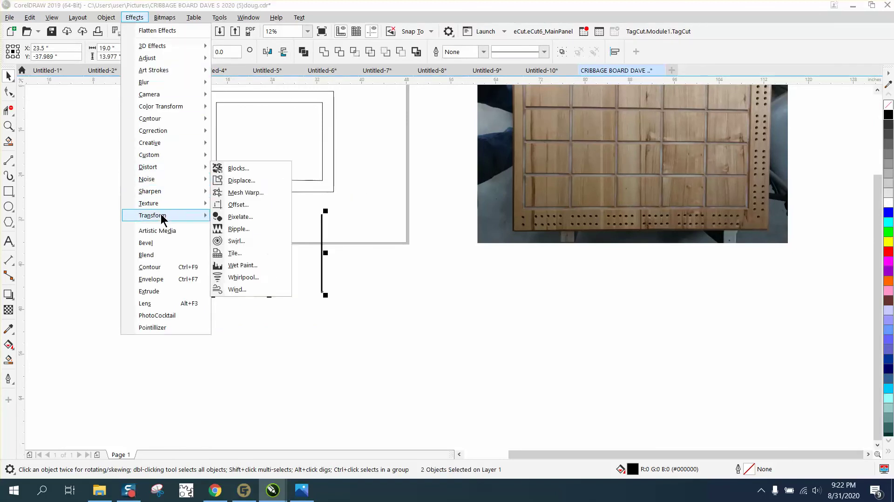
left_click(158, 255)
double_click(710, 118)
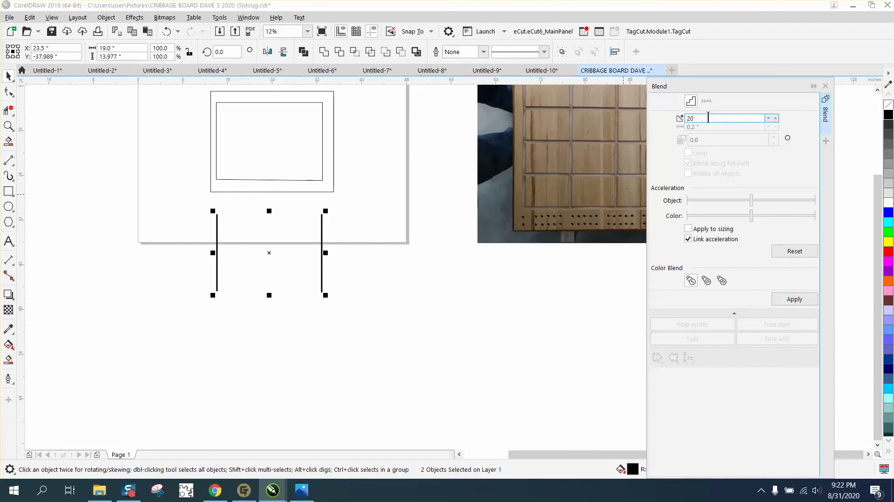
type("4")
left_click(800, 301)
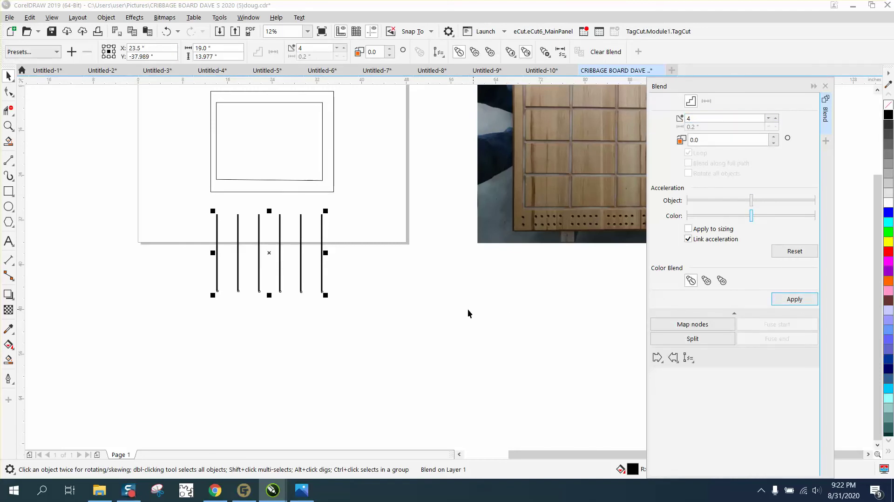
left_click(825, 86)
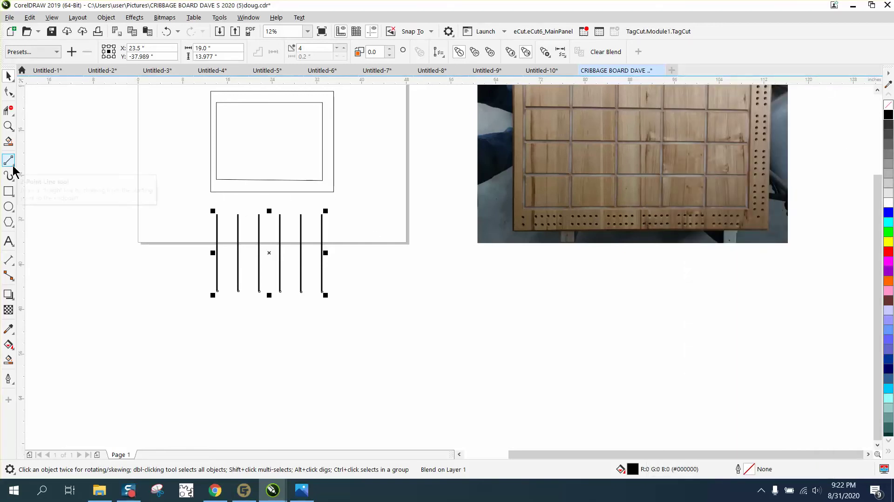
- Draw a horizontal 2-point line about 18.75 inches long along the inner shape's top edge
left_click(8, 126)
left_click_drag(355, 193, 384, 206)
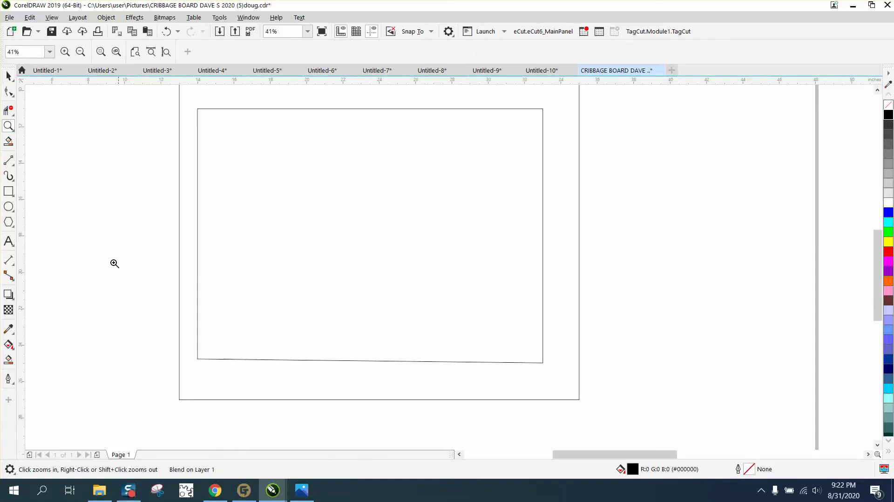
left_click(13, 164)
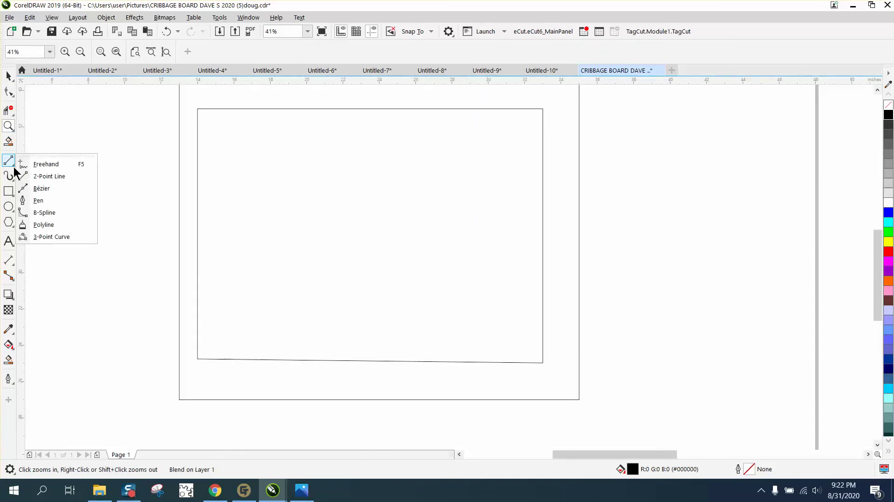
left_click(44, 176)
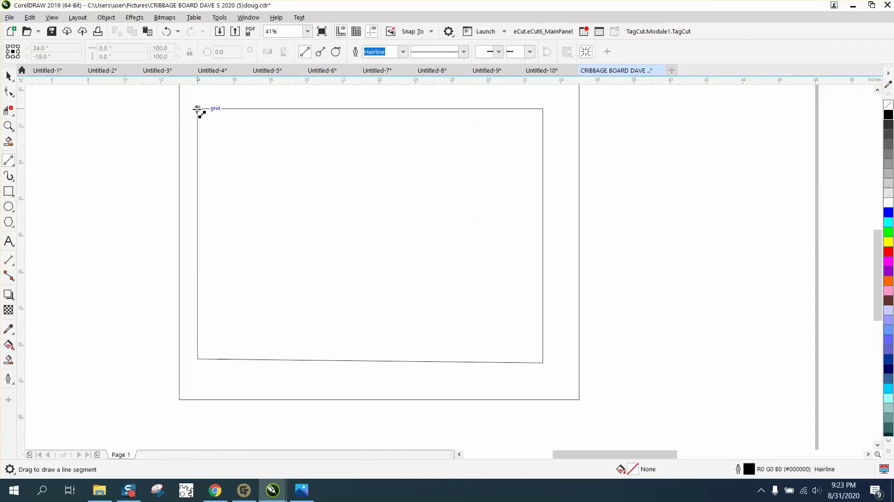
left_click_drag(198, 109, 540, 109)
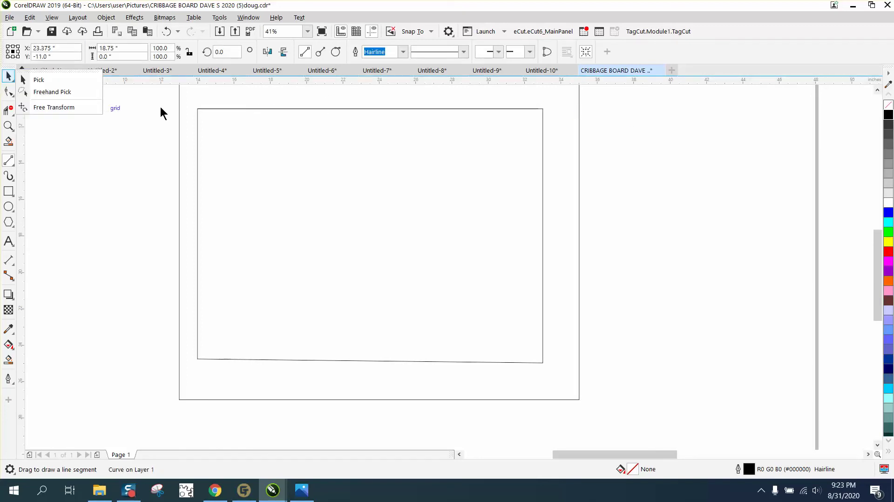
left_click_drag(97, 109, 157, 109)
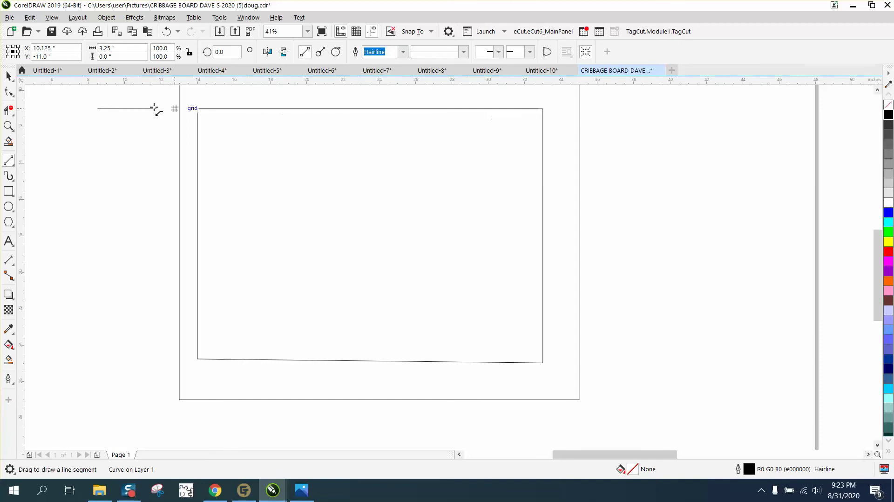
key("Delete")
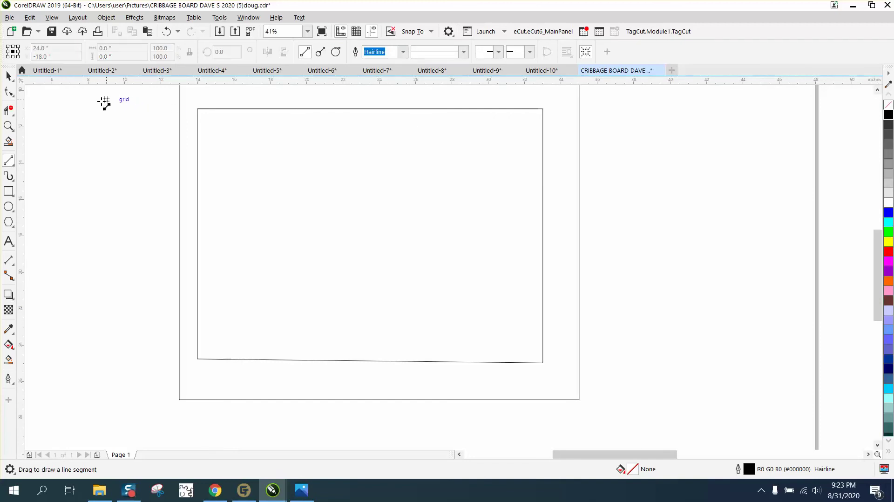
- Stretch the new top line's right end slightly past the inner shape's right edge
left_click(10, 79)
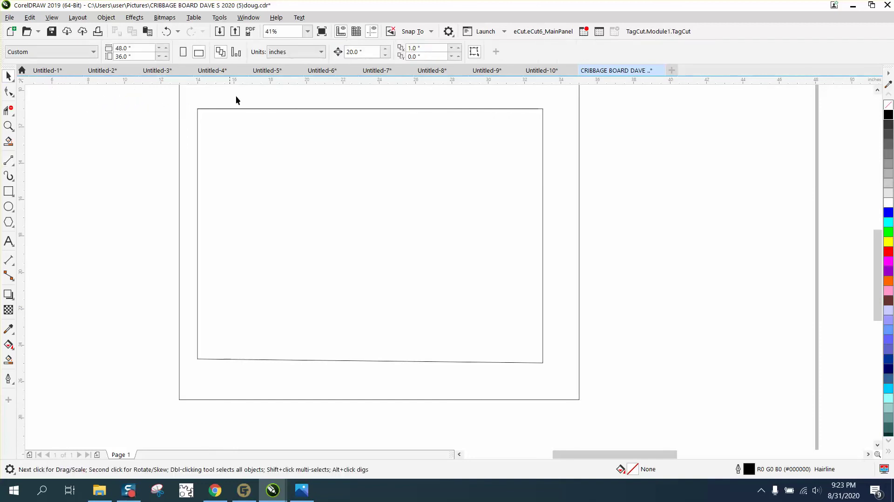
left_click(259, 108)
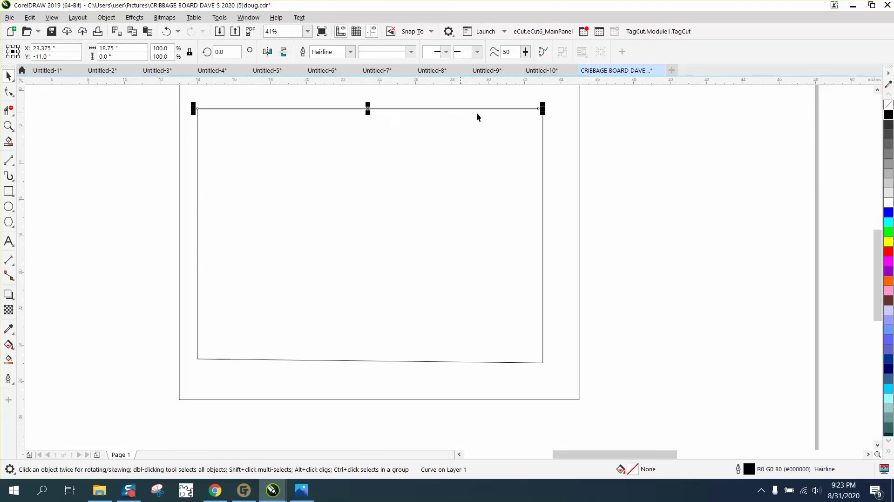
left_click_drag(540, 108, 555, 108)
left_click(647, 109)
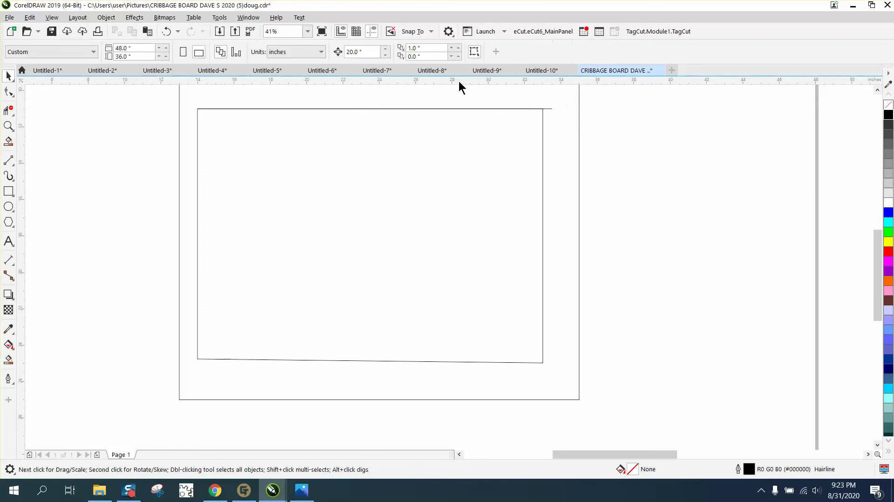
- Set the nudge distance to 0.25 inches and nudge the top line down once from the inner shape's top edge
left_click_drag(356, 53, 284, 54)
key("BackSpace")
left_click(353, 110)
key("Down")
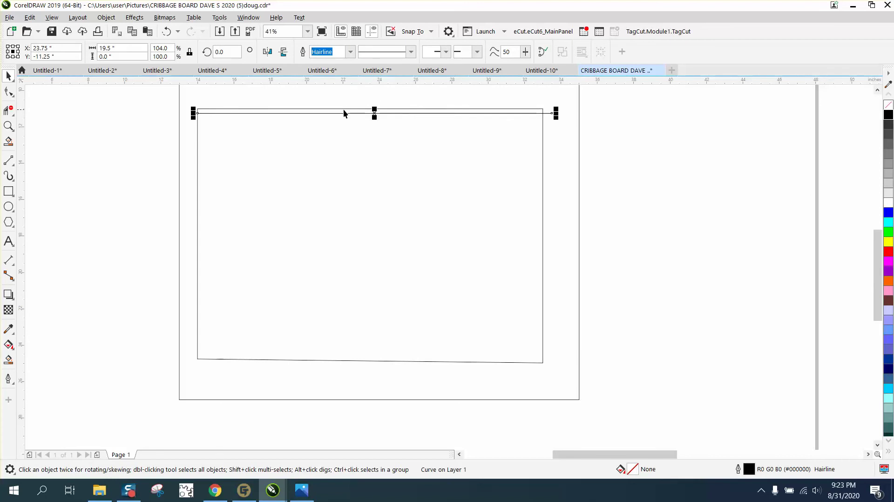
left_click(8, 159)
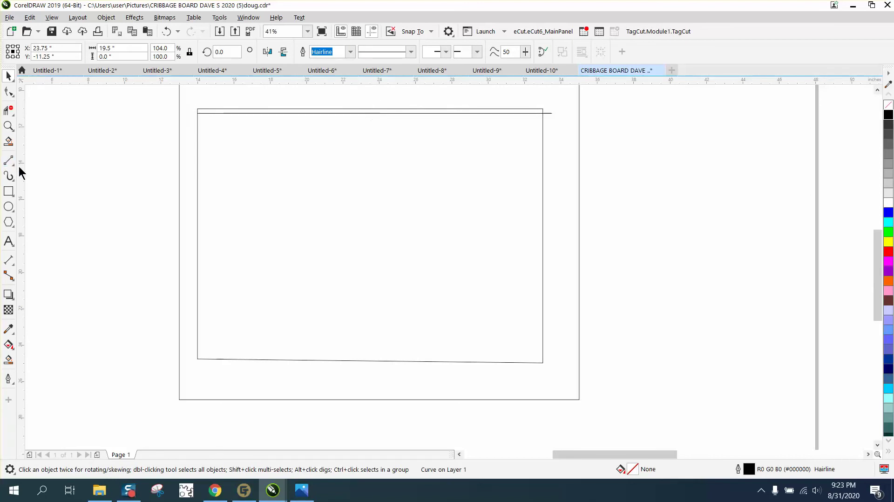
left_click_drag(198, 359, 539, 363)
key("Up")
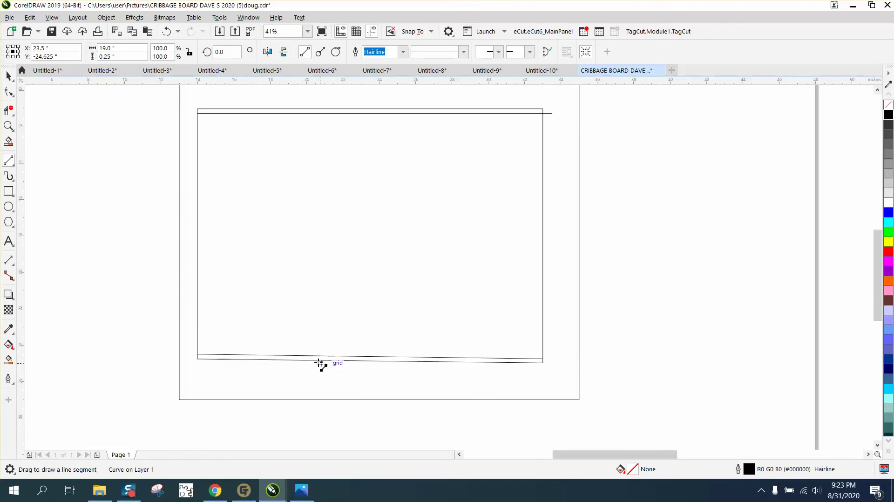
key("Delete")
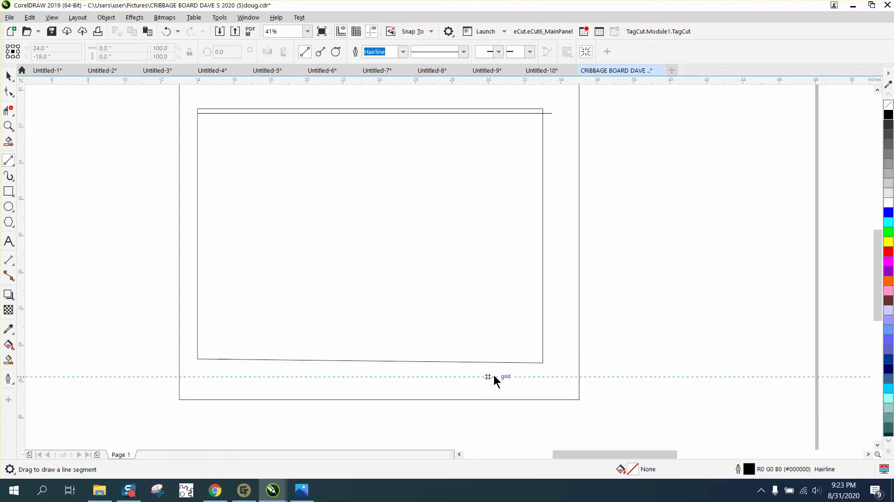
- Level the inner shape's bottom edge by moving its lower-left node onto a guideline at -25 inches, and delete the guideline
left_click(535, 364)
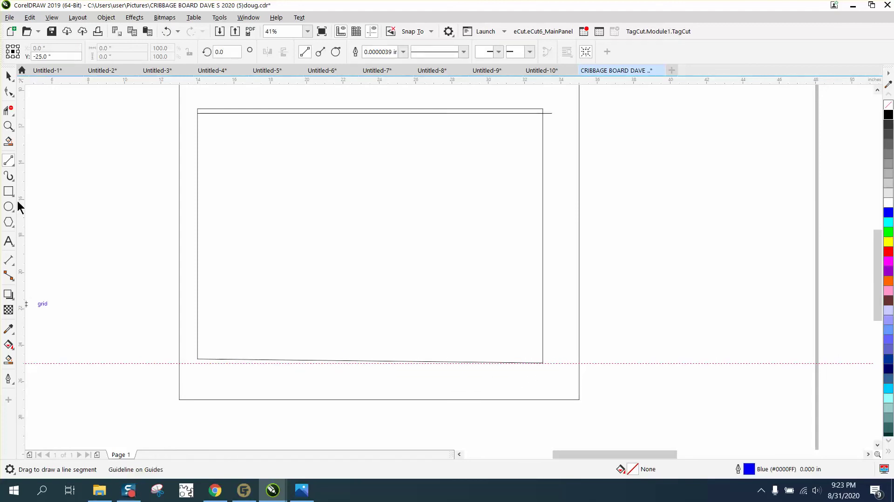
left_click(9, 91)
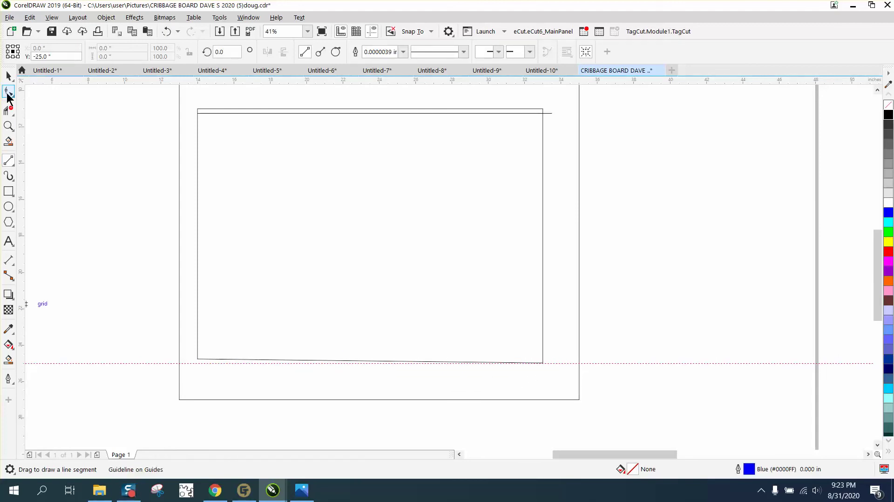
left_click(201, 360)
left_click_drag(197, 360, 198, 364)
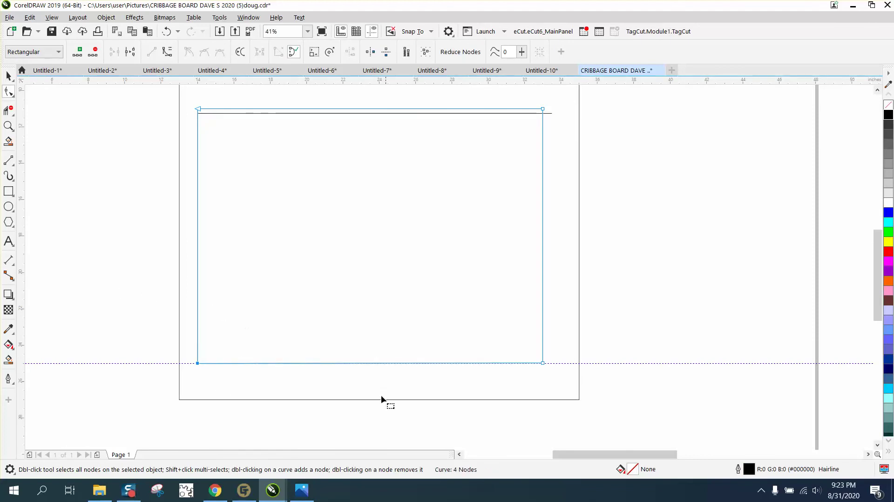
left_click(8, 75)
left_click(617, 363)
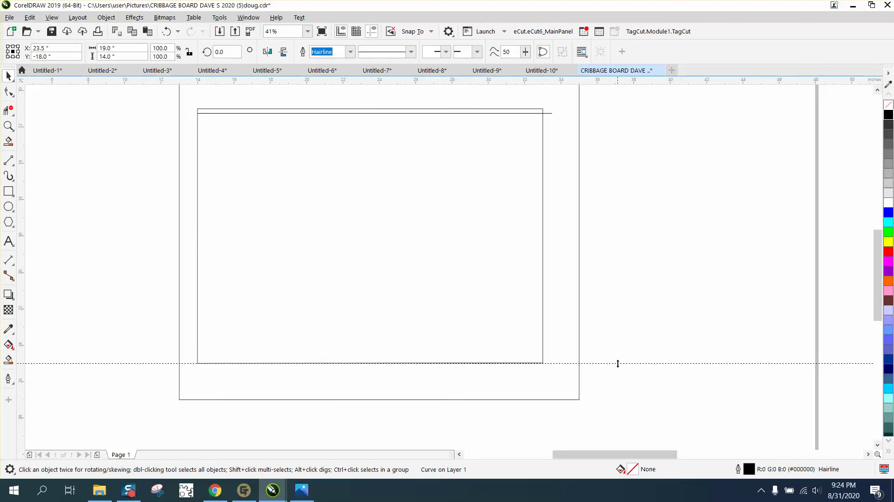
key("Delete")
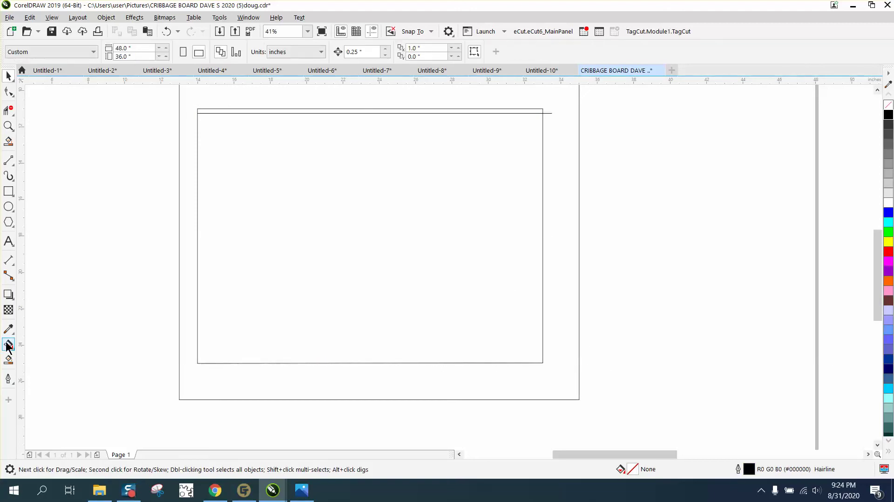
- Draw a 19-inch 2-point line along the inner shape's bottom edge and nudge it up 0.25 inches
left_click(9, 161)
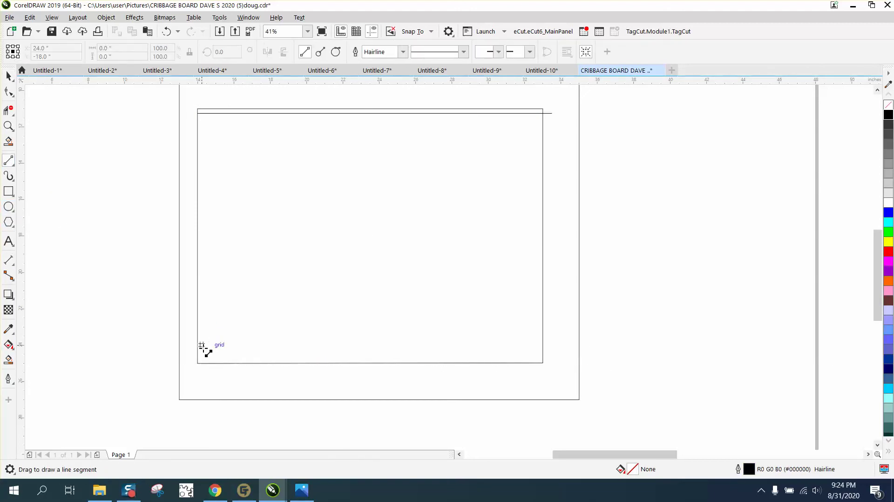
mouse_move(198, 363)
left_mouse_down()
mouse_move(475, 373)
mouse_move(547, 371)
mouse_move(543, 364)
left_mouse_up()
key("Up")
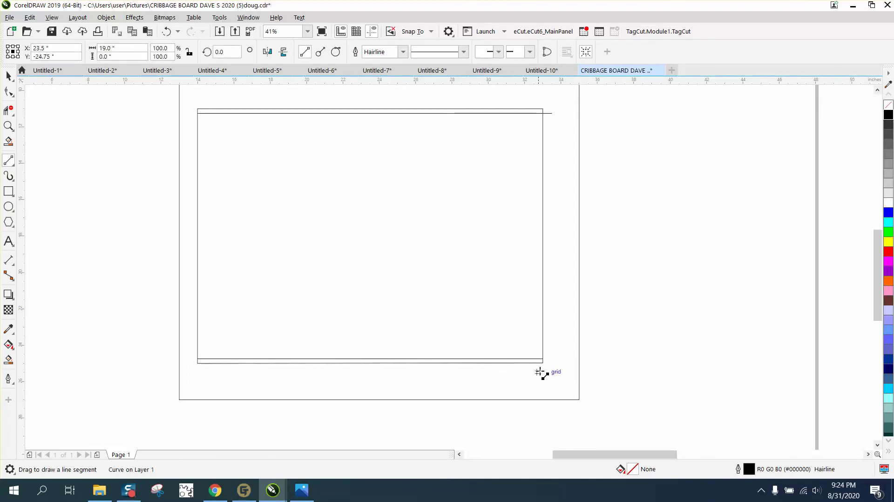
- Smart Fill the narrow strip along the inner shape's bottom edge with black and no outline
left_click(8, 360)
left_click(300, 362)
scroll(307, 353, "down", 2)
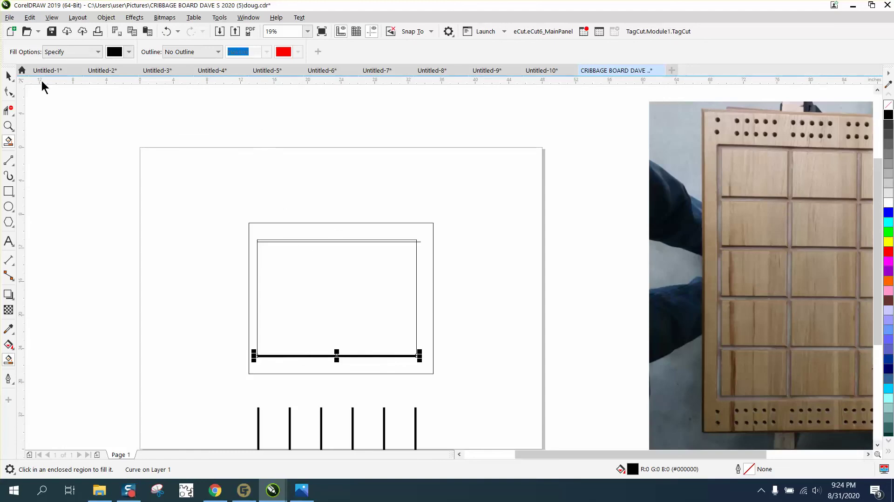
- Set the nudge distance to 18 inches and nudge the black bottom strip left twice, off the page
left_click(9, 76)
left_click(364, 52)
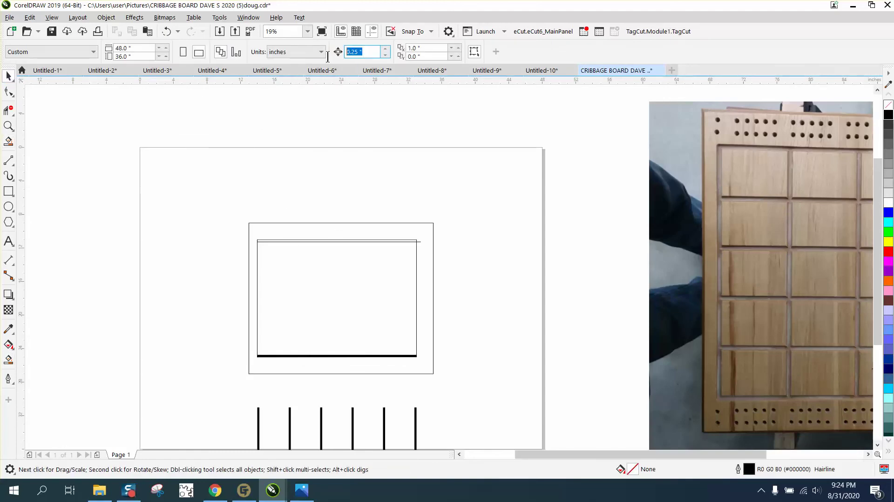
type("1")
left_click(7, 74)
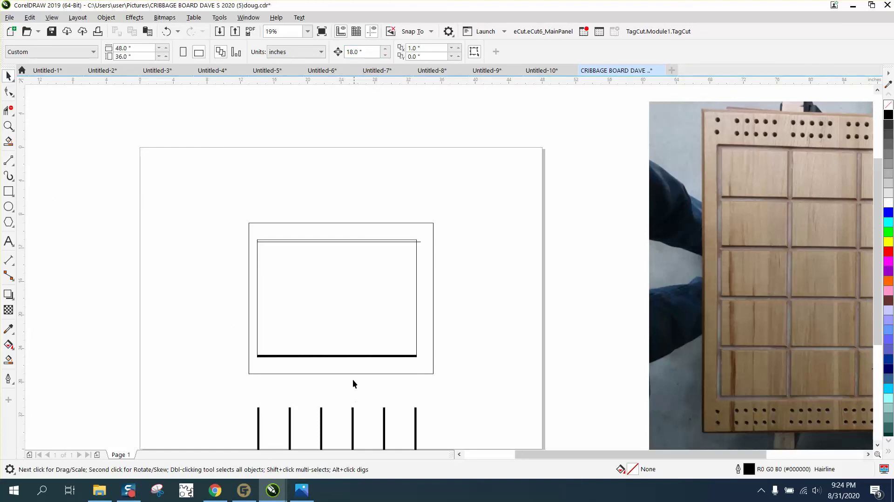
left_click(344, 356)
key("Left")
key("Left")
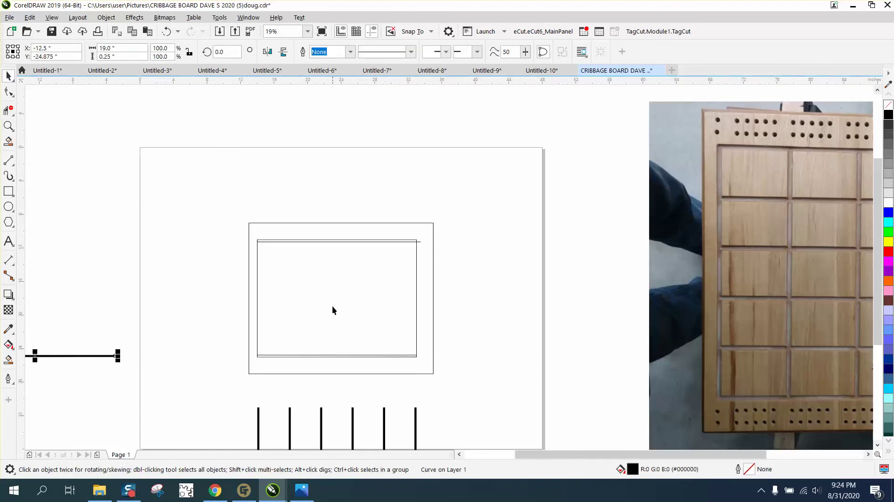
- Smart Fill the narrow strip along the inner shape's top edge with black and nudge it left twice by 18 inches
left_click(9, 360)
left_click(298, 240)
key("Left")
key("Left")
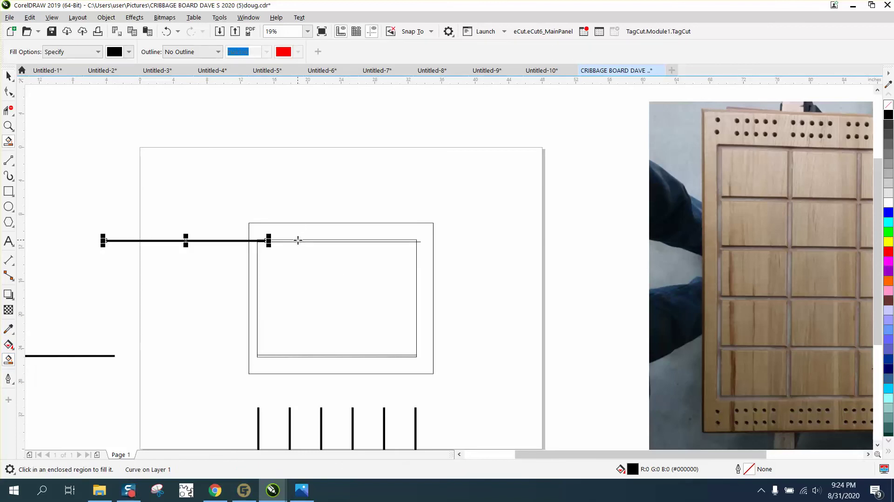
left_click(9, 76)
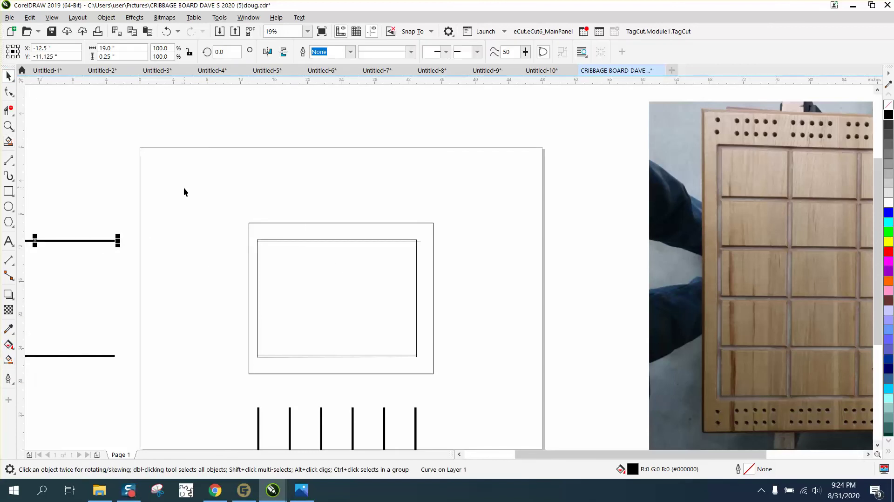
- Compare the end nodes of the two black horizontal strips with the Shape tool and mirror the lower strip vertically
scroll(183, 187, "down", 2)
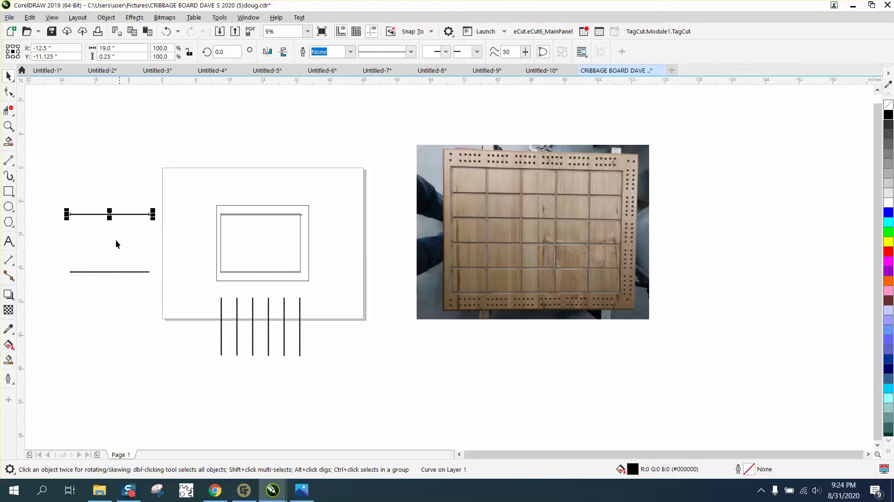
key("z")
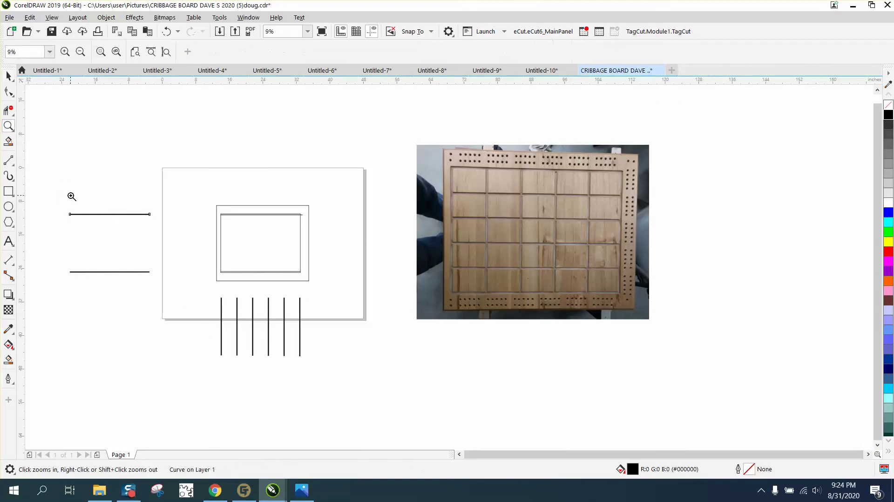
left_click_drag(56, 199, 194, 279)
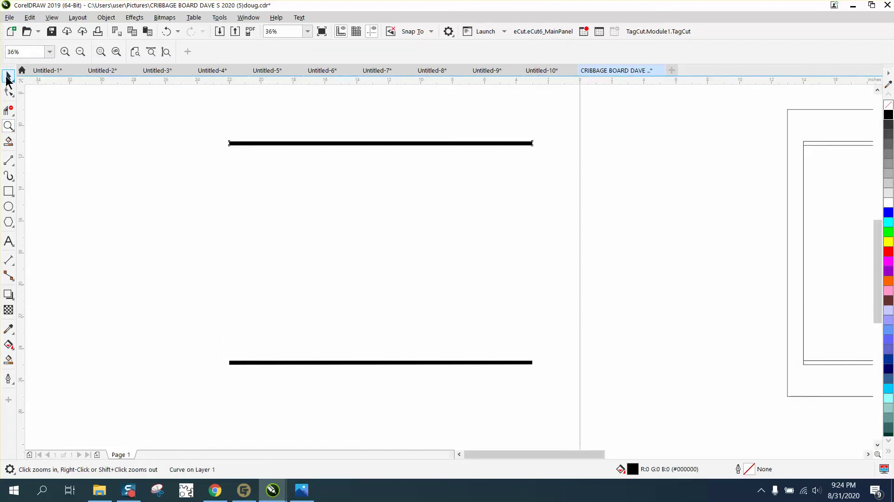
left_click(9, 93)
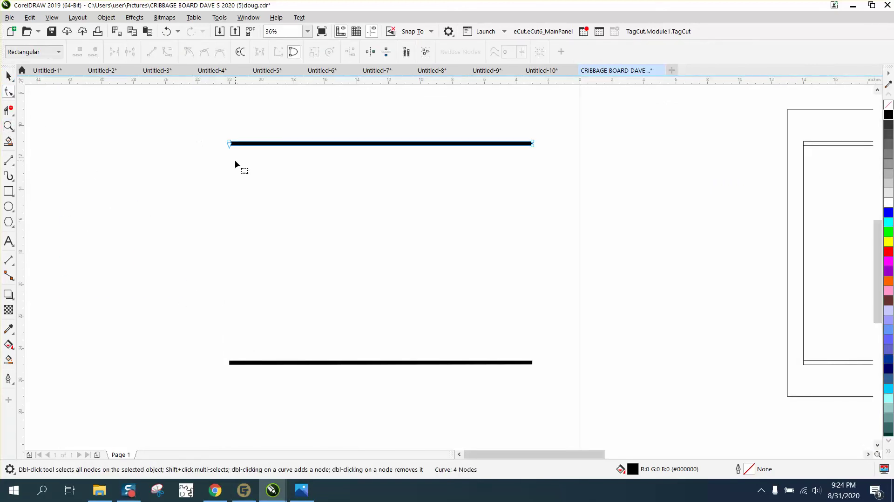
left_click(9, 77)
left_click(266, 362)
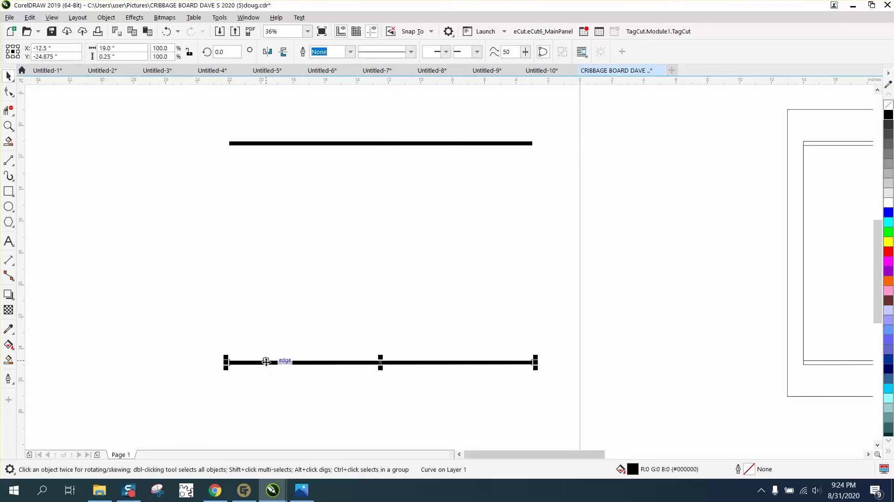
left_click(9, 93)
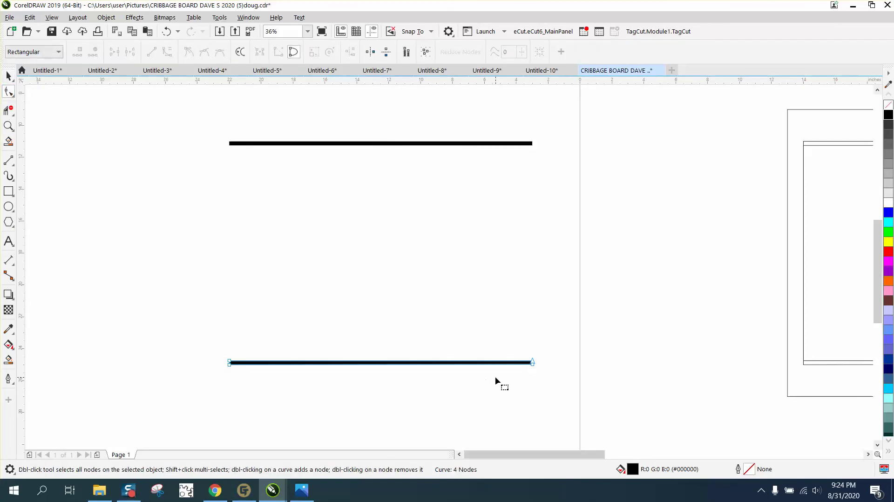
left_click(9, 76)
left_click(281, 55)
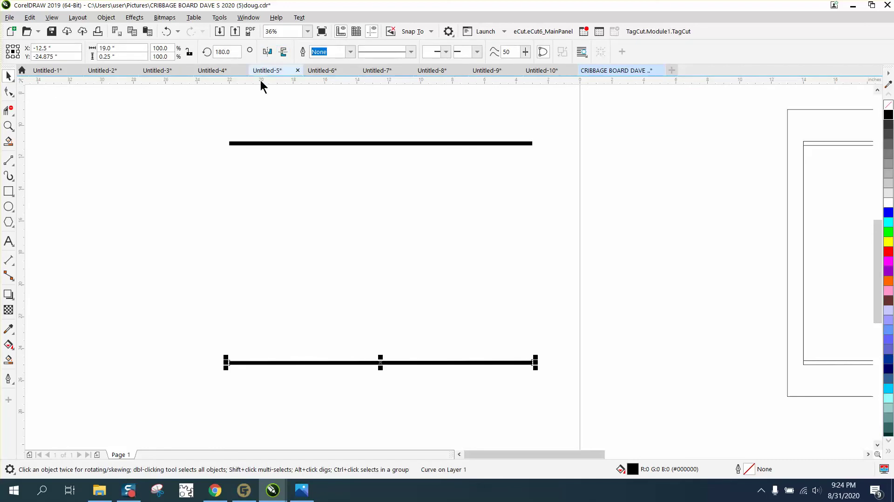
- Blend the two black horizontal strips with 4 intermediate steps
left_click_drag(201, 112, 203, 149)
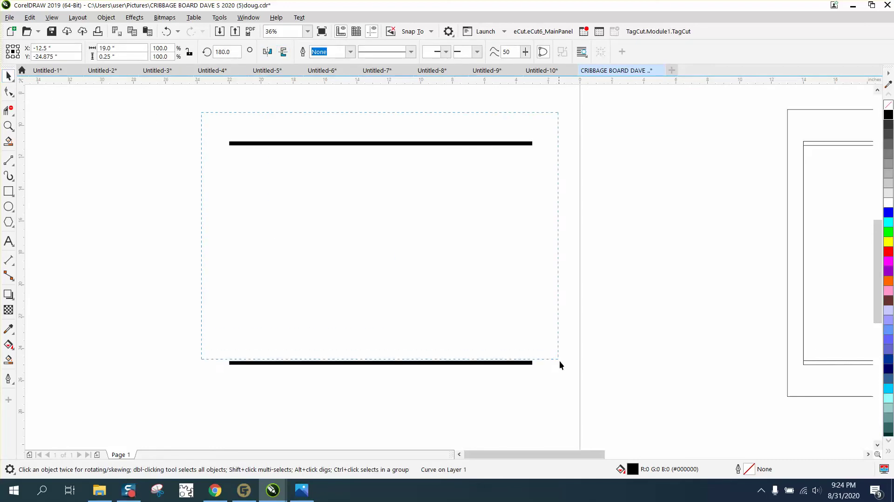
left_click_drag(560, 365, 600, 399)
left_click(135, 17)
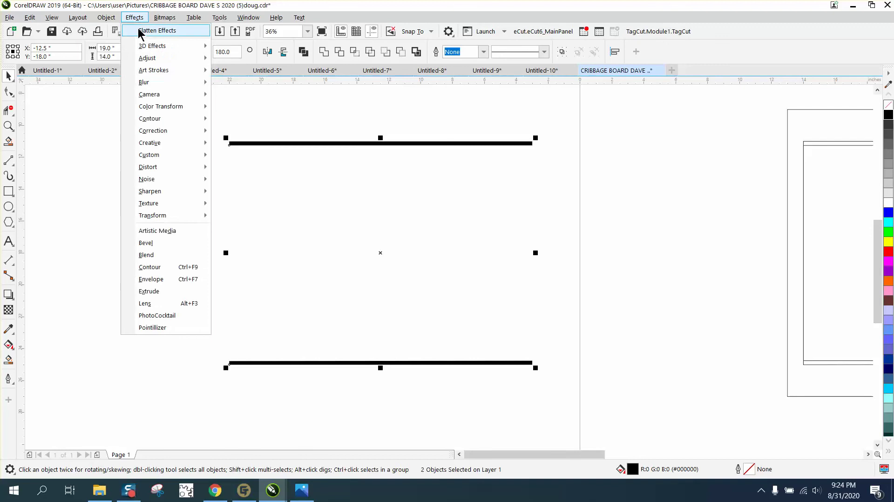
left_click(158, 255)
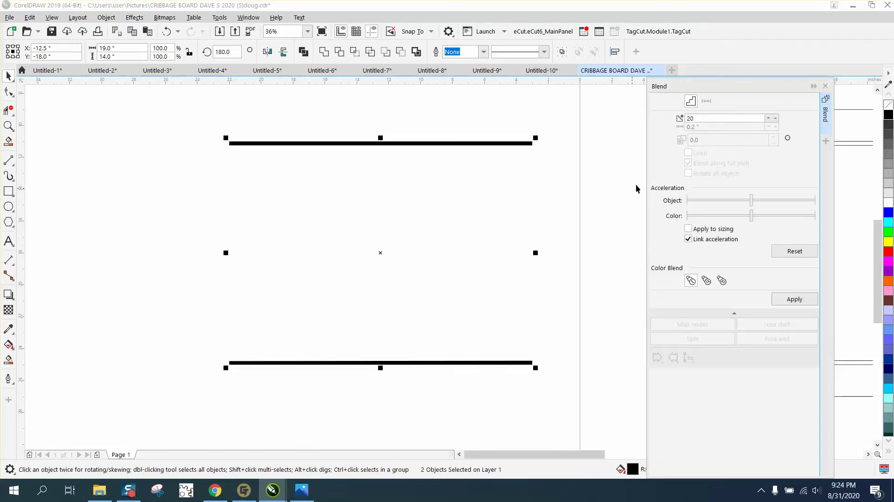
double_click(699, 118)
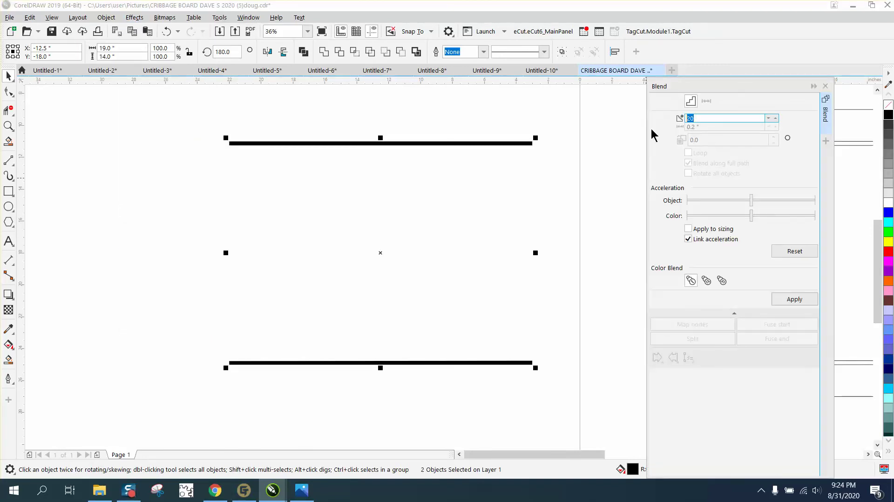
type("4")
left_click(791, 299)
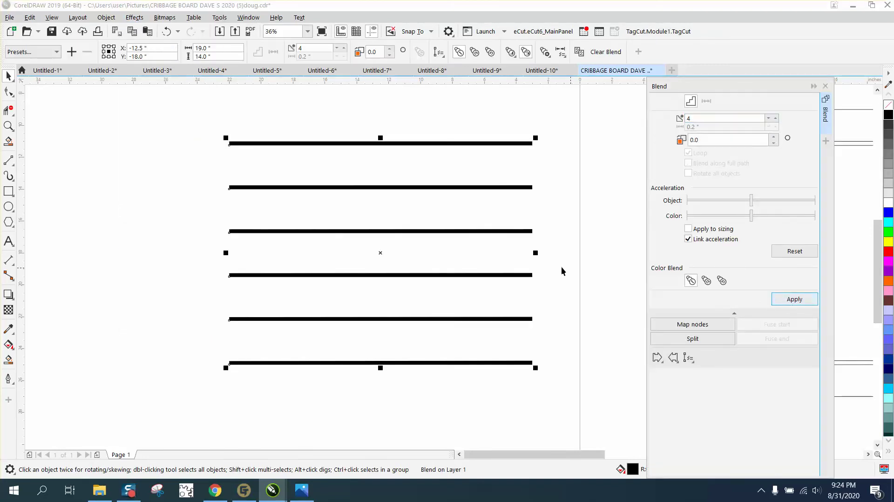
- Delete the two horizontal helper lines near the inner shape's top and bottom edges
scroll(349, 193, "down", 3)
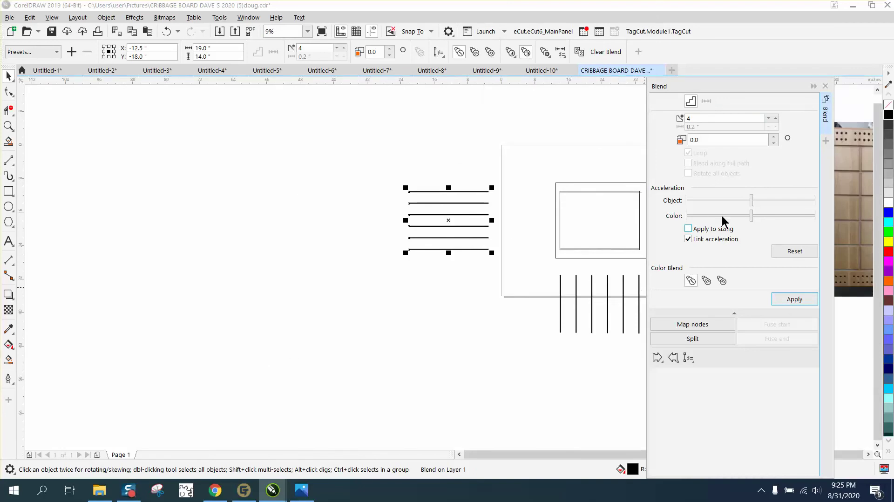
left_click(603, 191)
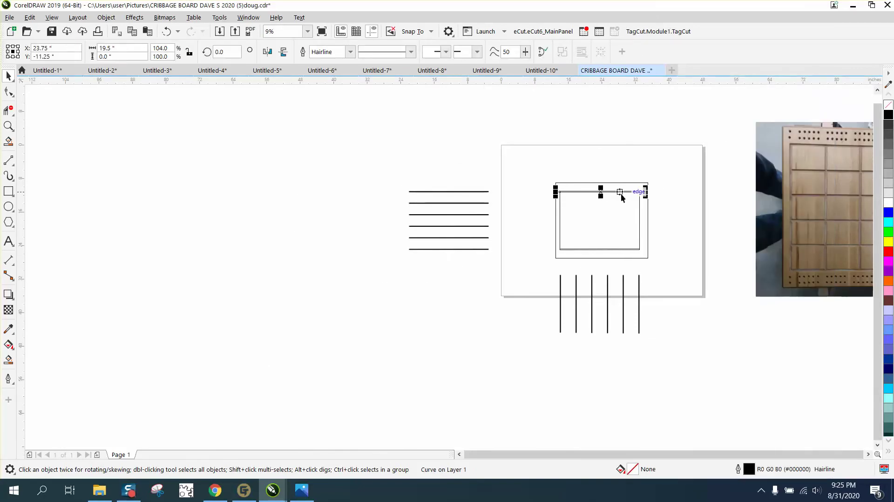
key("Delete")
left_click(625, 248)
key("Delete")
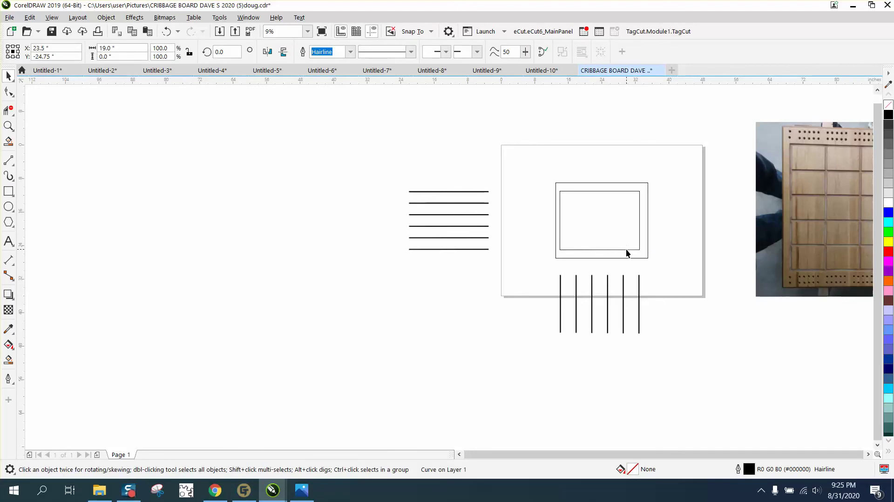
- Nudge the inner rectangle up 18 inches out of the outer board outline and deselect it
left_click(640, 227)
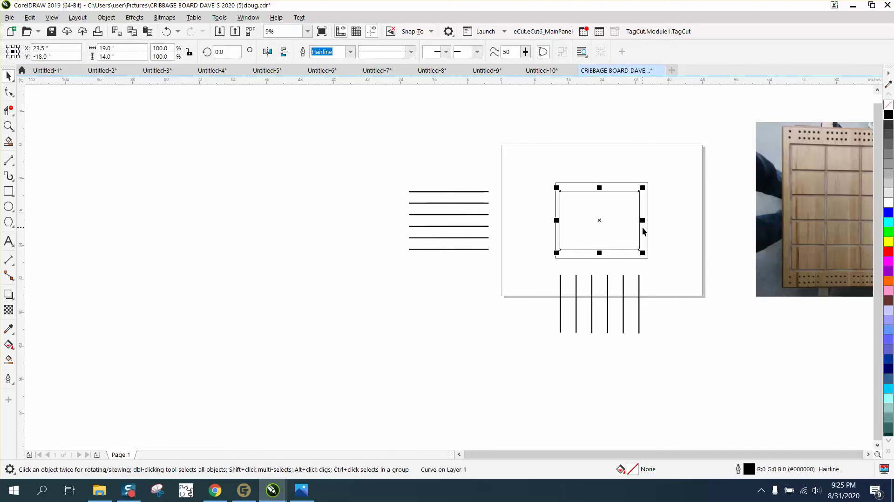
key("Up")
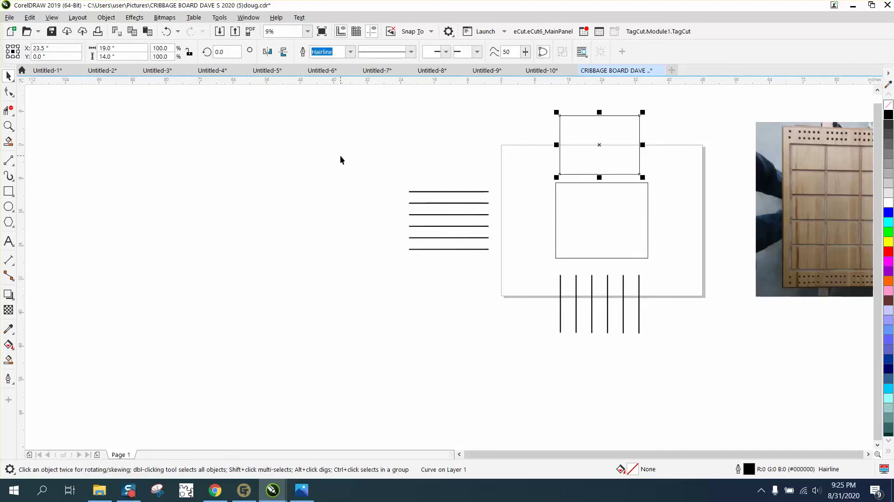
left_click(387, 123)
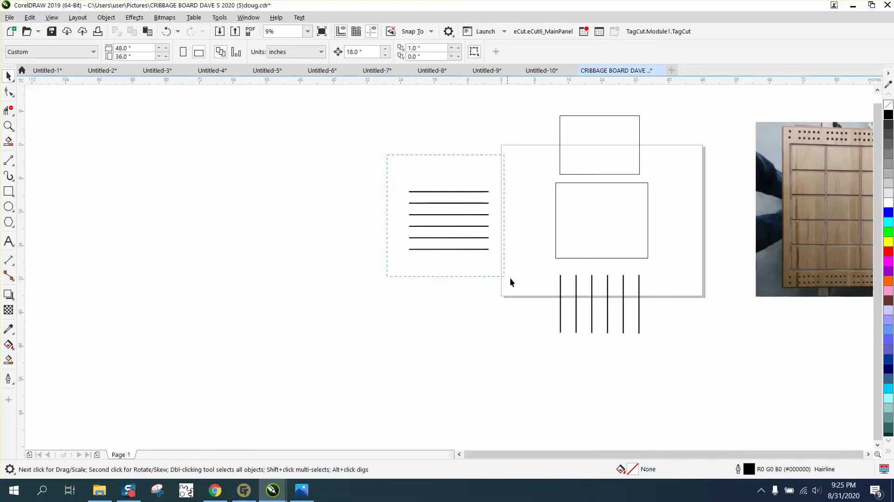
- Nudge the blended horizontal strips right twice by 18 inches into the outer board outline and deselect them
left_click_drag(511, 278, 518, 278)
key("Right")
key("Right")
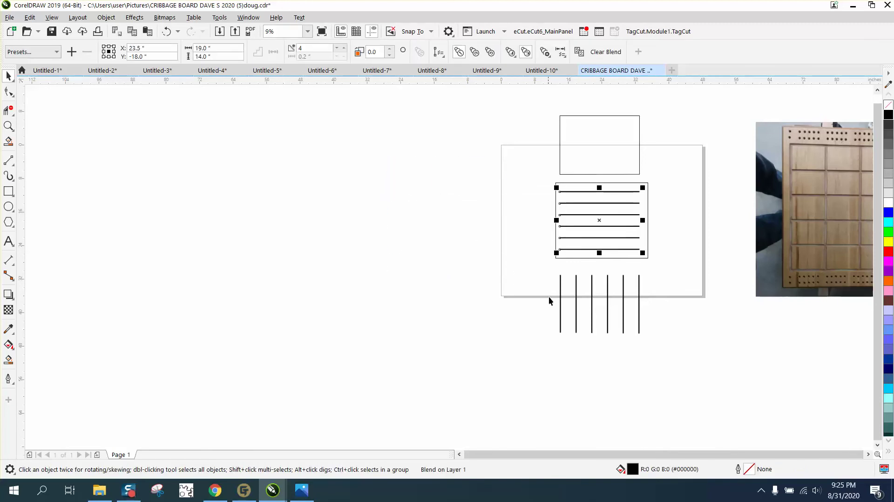
left_click(529, 277)
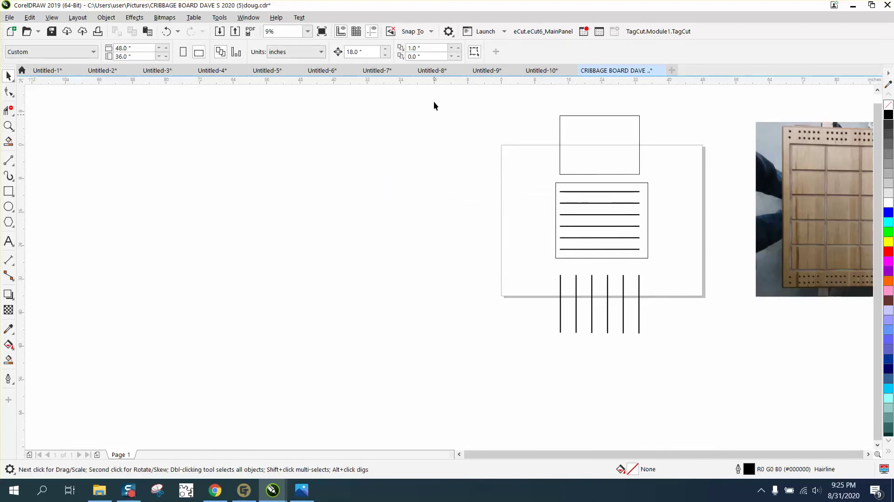
- Set the nudge distance to 20 inches and nudge the blended vertical strips up once onto the horizontal strips
left_click(368, 54)
type("2")
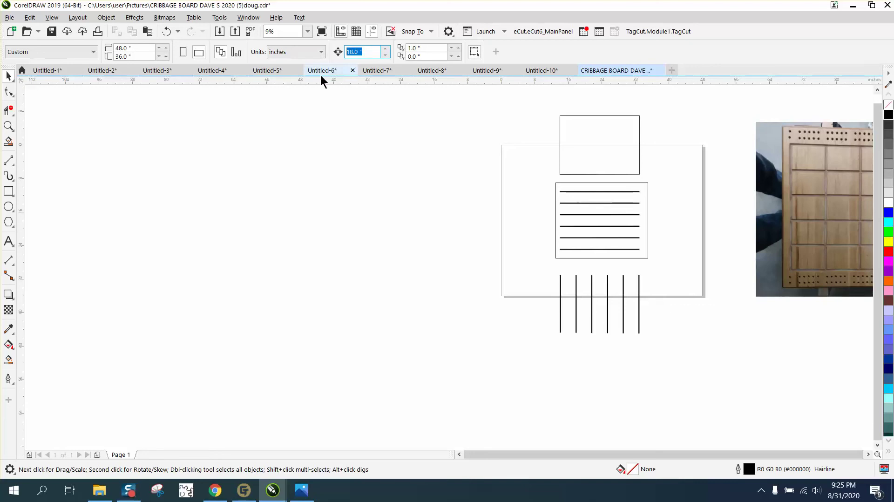
type("0")
key("Return")
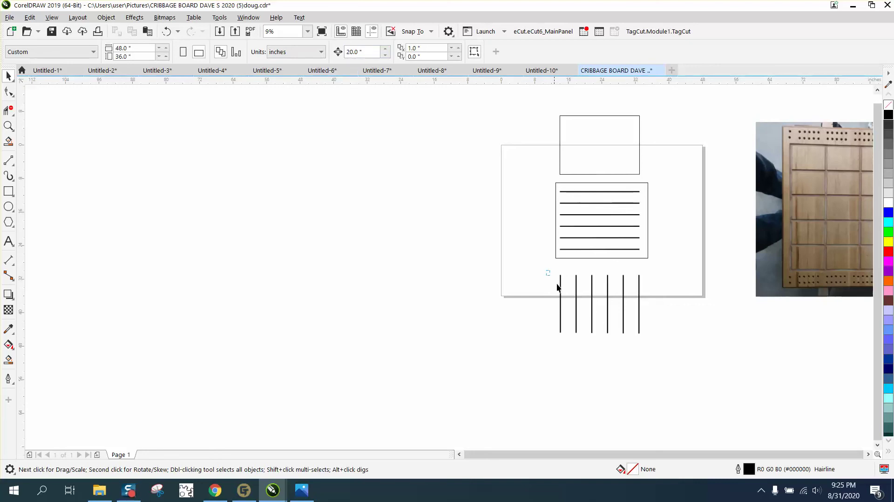
left_click_drag(663, 351, 663, 350)
key("Up")
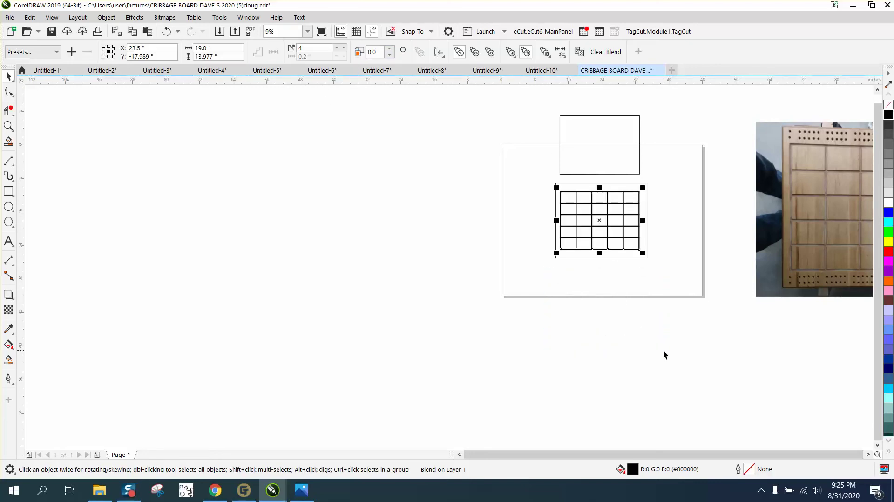
- Inspect the combined grid up close and delete the empty inner rectangle above the board outline
left_click(8, 126)
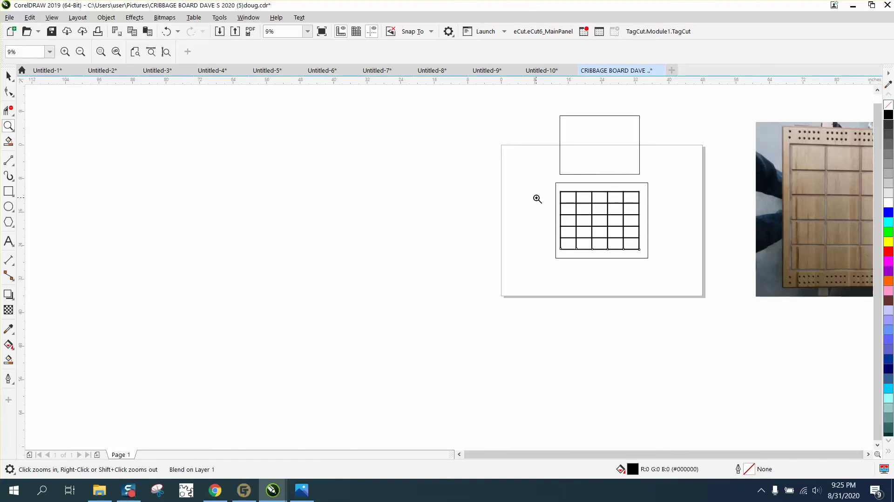
left_click_drag(560, 192, 708, 283)
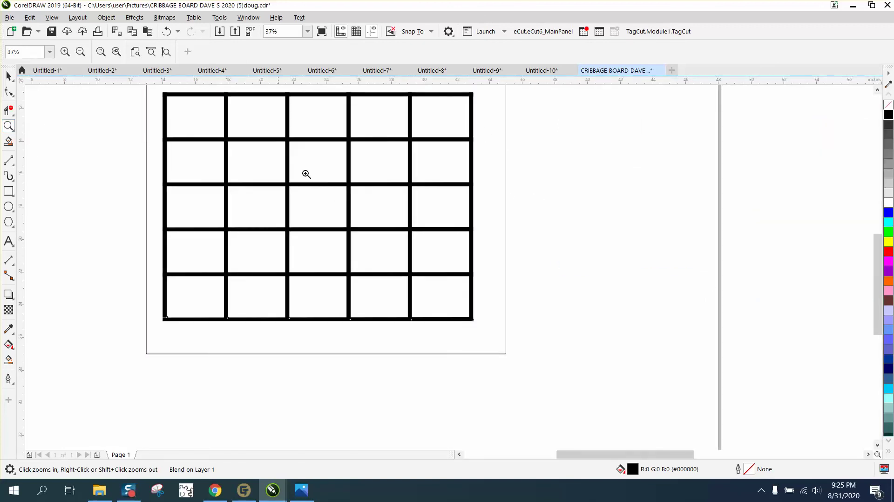
right_click(441, 197)
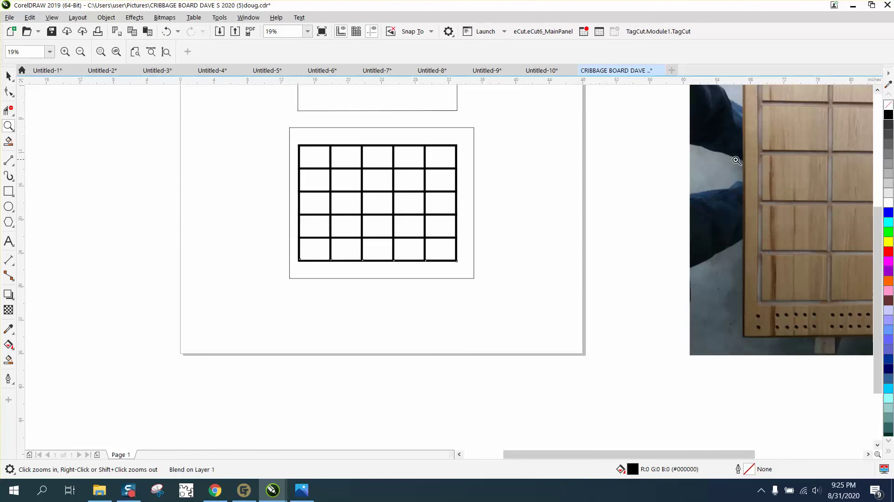
right_click(512, 185)
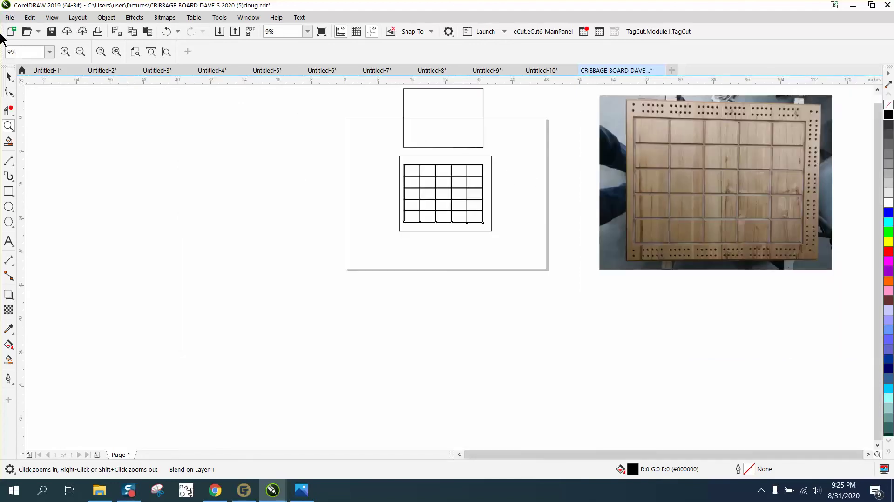
left_click(7, 78)
left_click(483, 110)
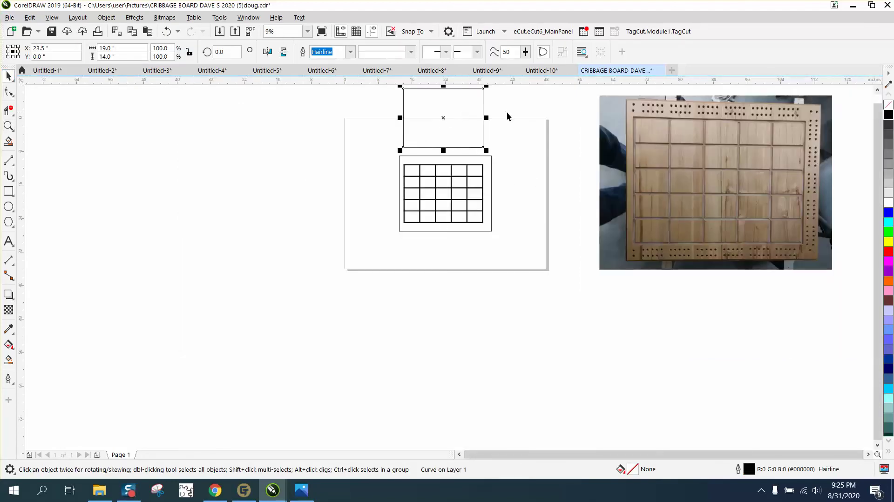
key("Delete")
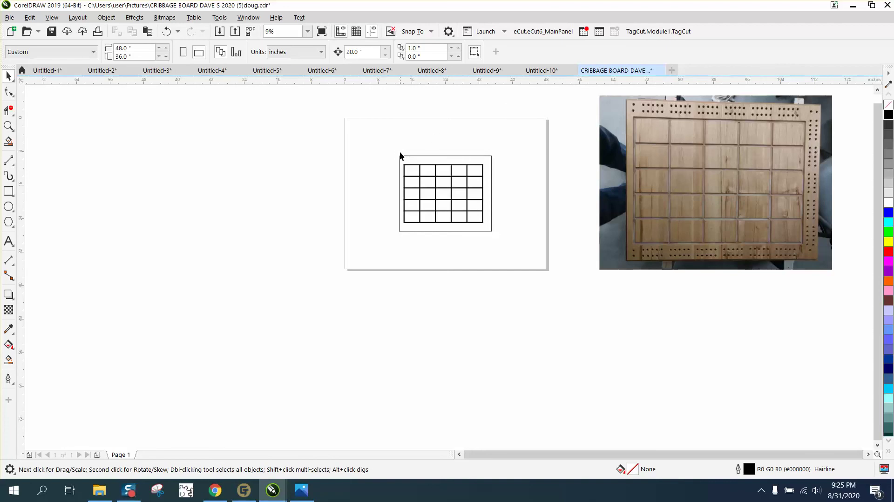
- Break apart the horizontal and vertical strip blends inside the board outline and deselect them
left_click_drag(395, 149, 505, 240)
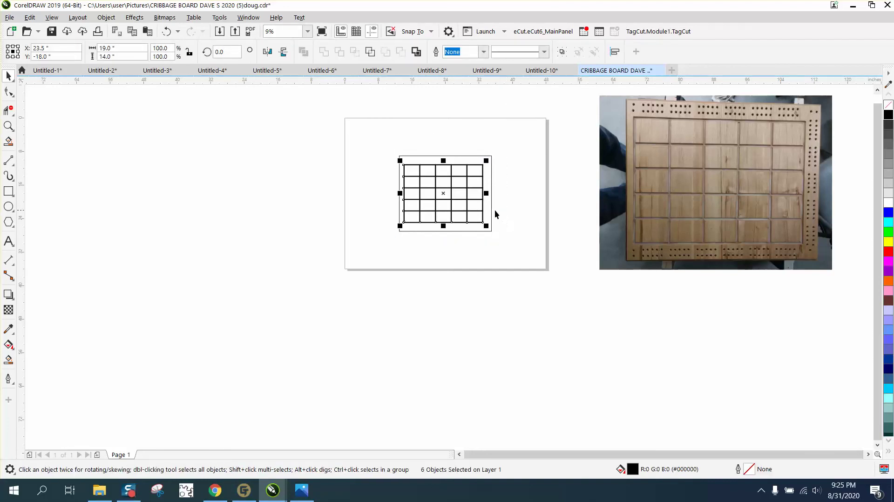
left_click(108, 17)
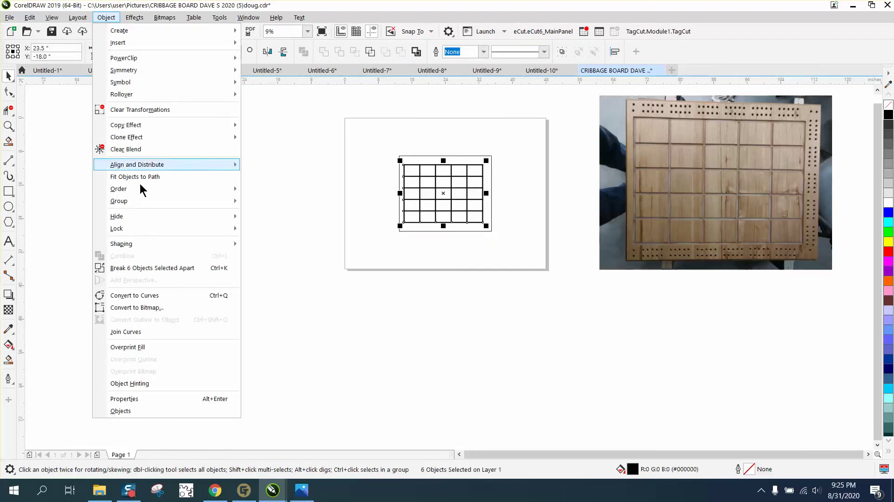
mouse_move(133, 203)
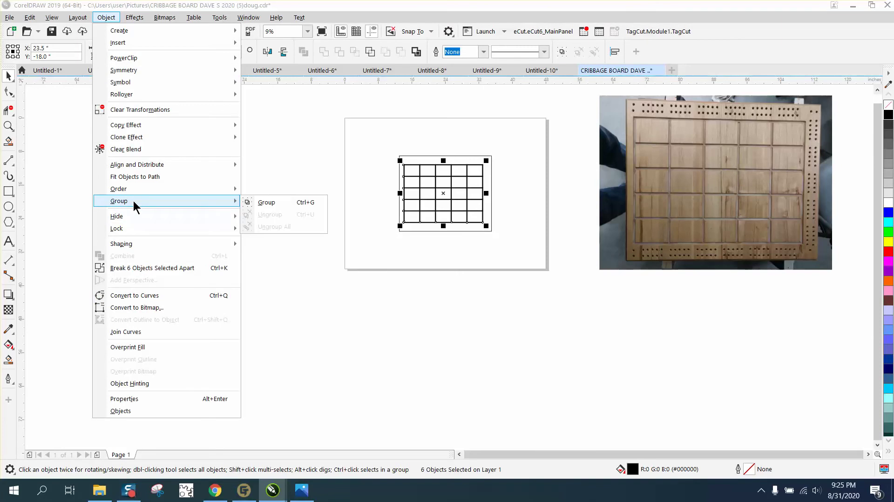
left_click(151, 269)
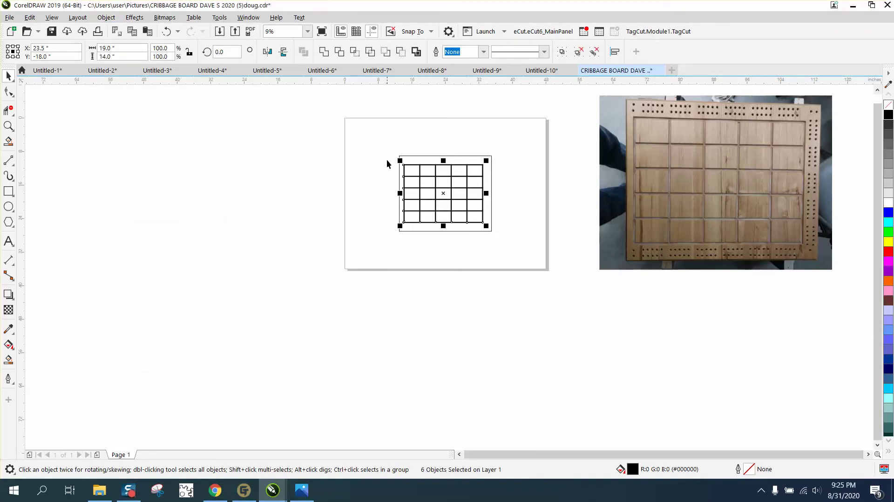
left_click(250, 120)
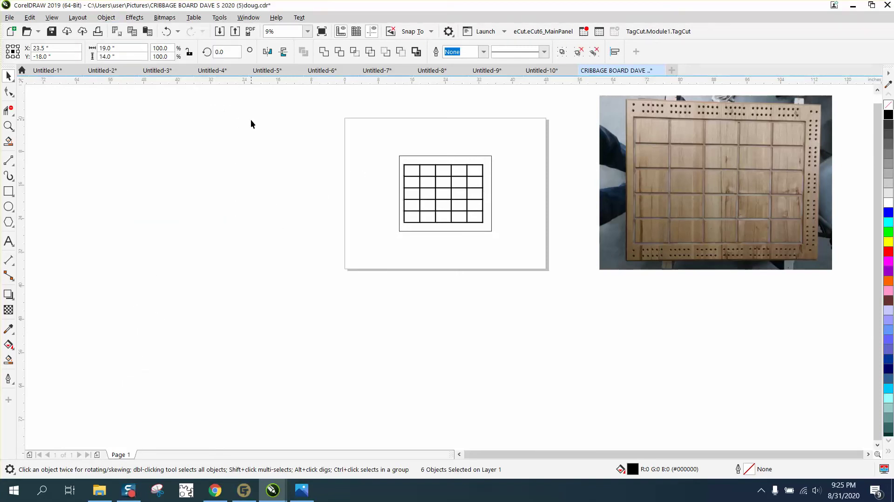
left_click(435, 174)
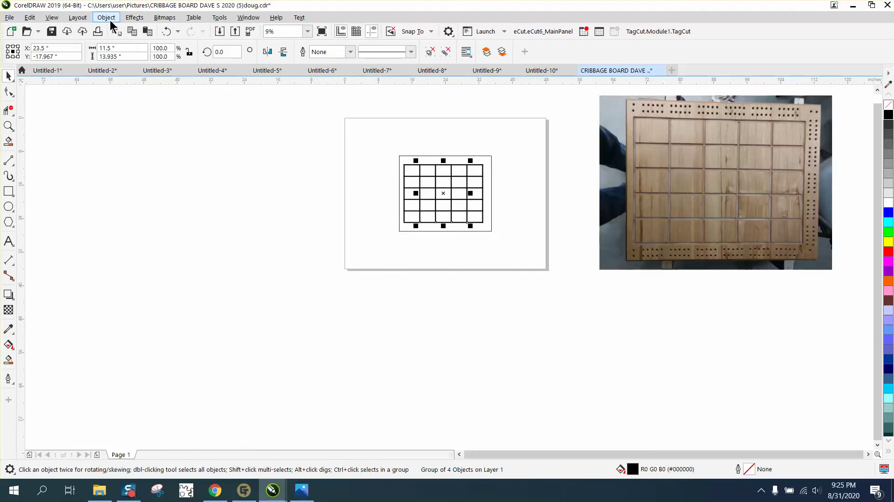
left_click_drag(328, 119, 523, 250)
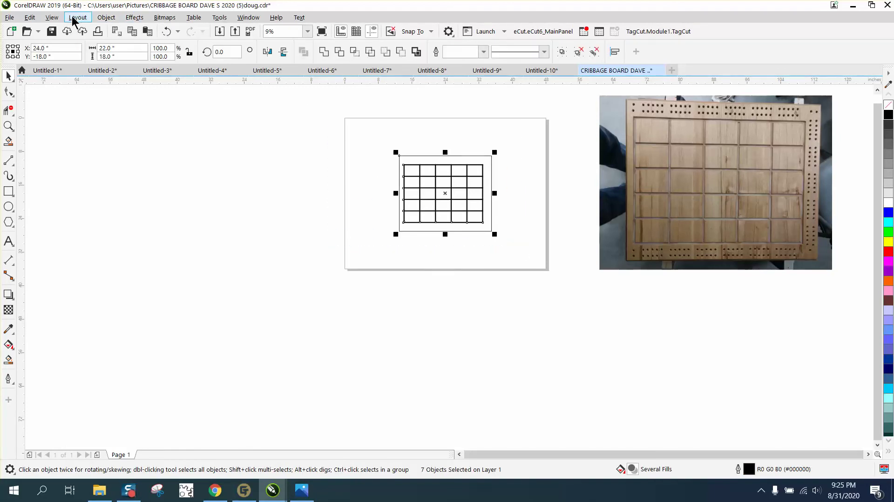
left_click(106, 17)
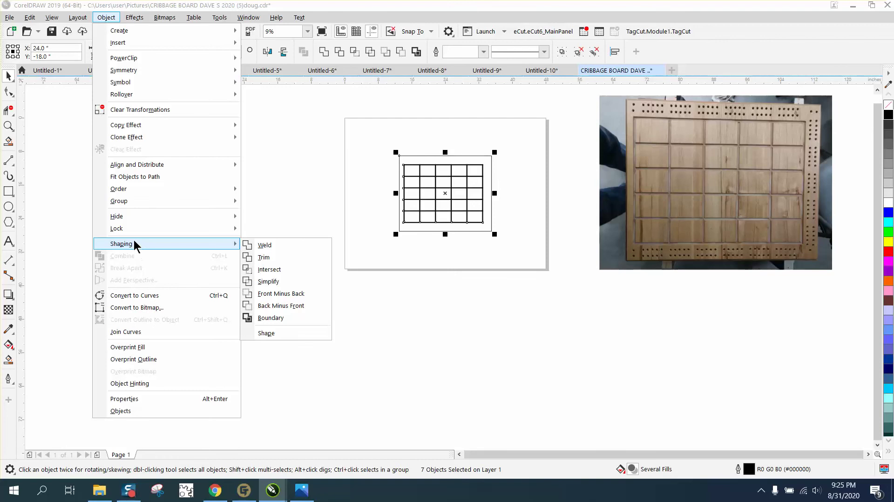
left_click(306, 211)
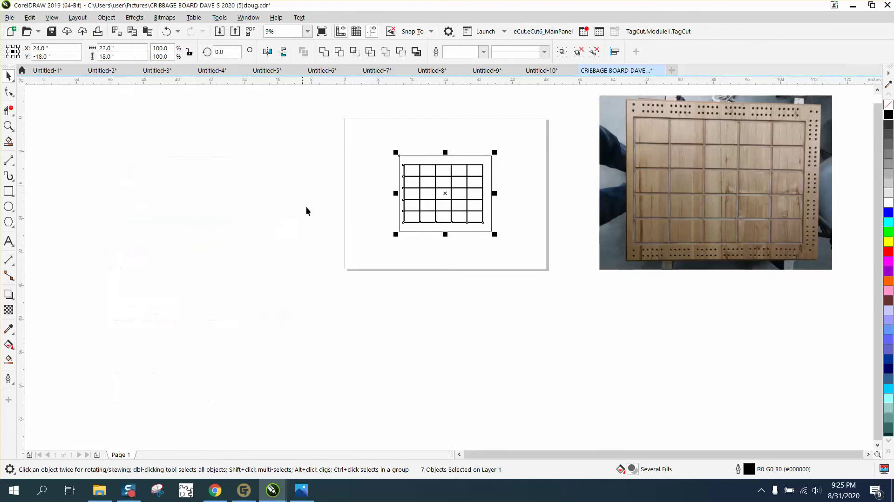
- Ungroup the four intermediate horizontal strips of the grid
left_click(419, 181)
left_click(107, 18)
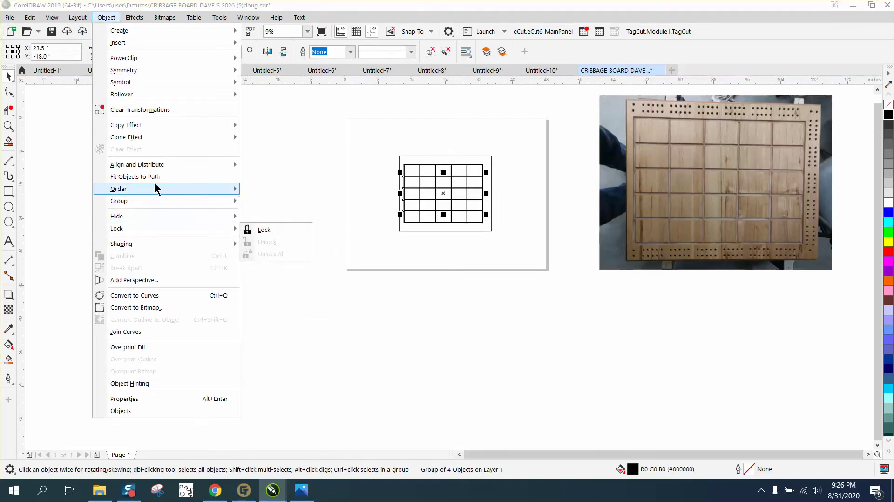
mouse_move(126, 200)
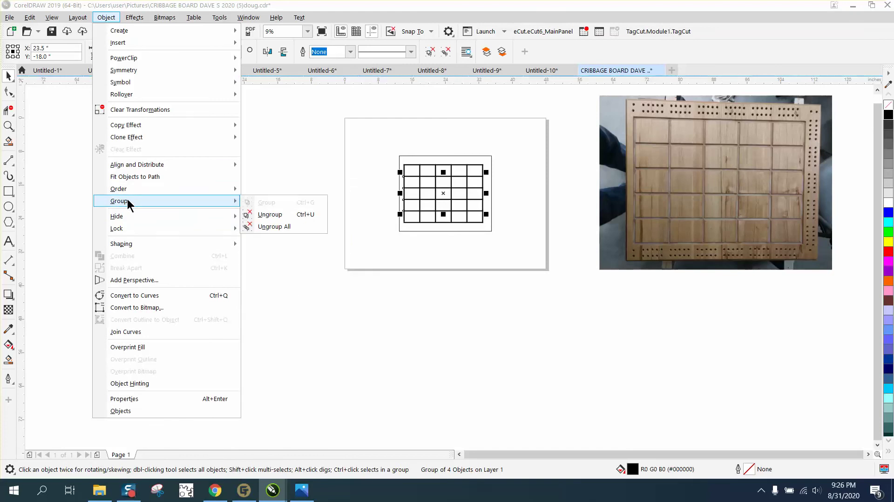
left_click(261, 215)
left_click(432, 191)
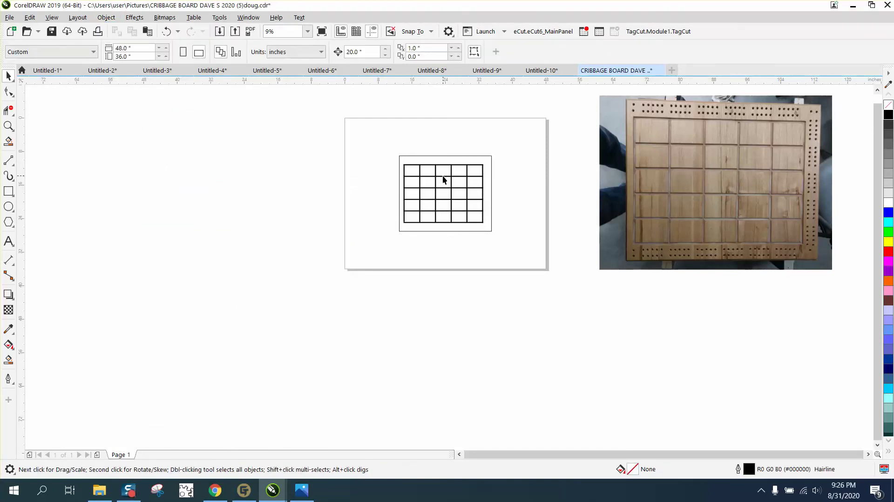
left_click(442, 175)
left_click(454, 174)
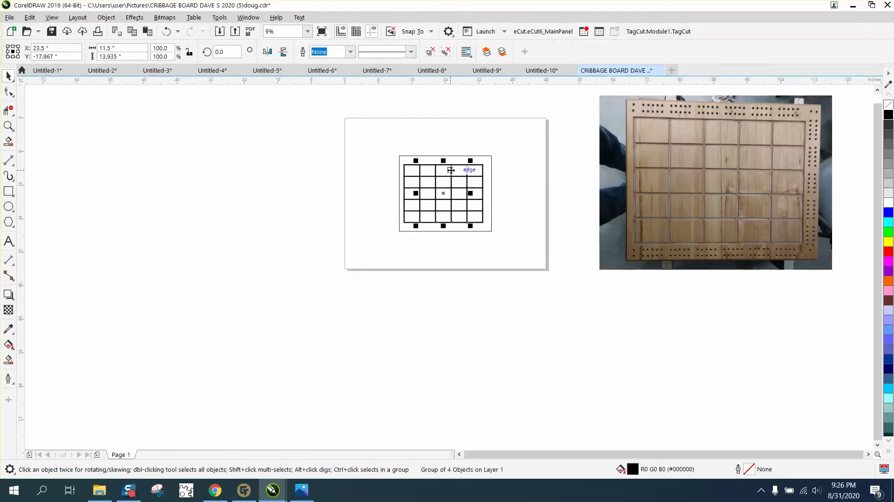
left_click(106, 17)
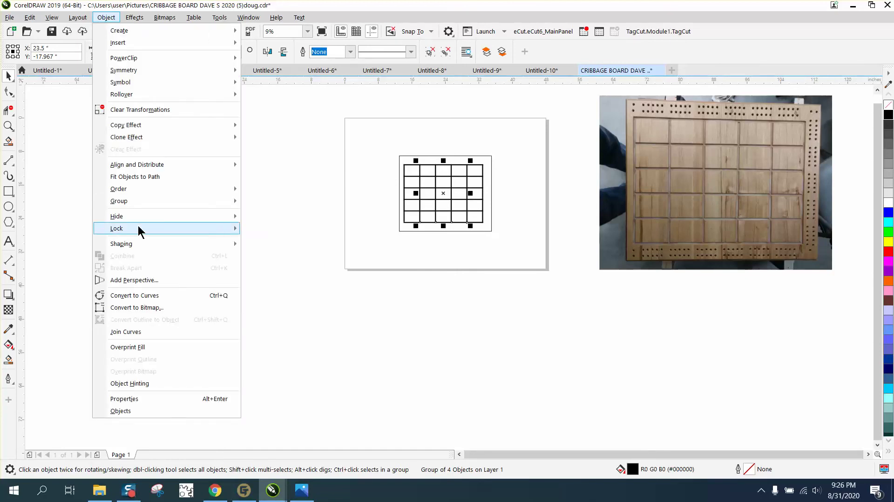
left_click(298, 204)
left_click_drag(384, 157, 505, 240)
left_click(106, 17)
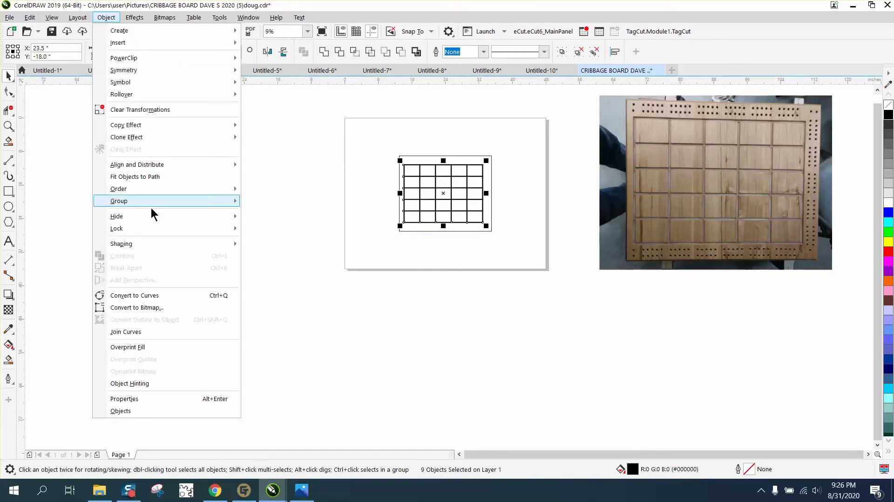
left_click(158, 135)
left_click(158, 136)
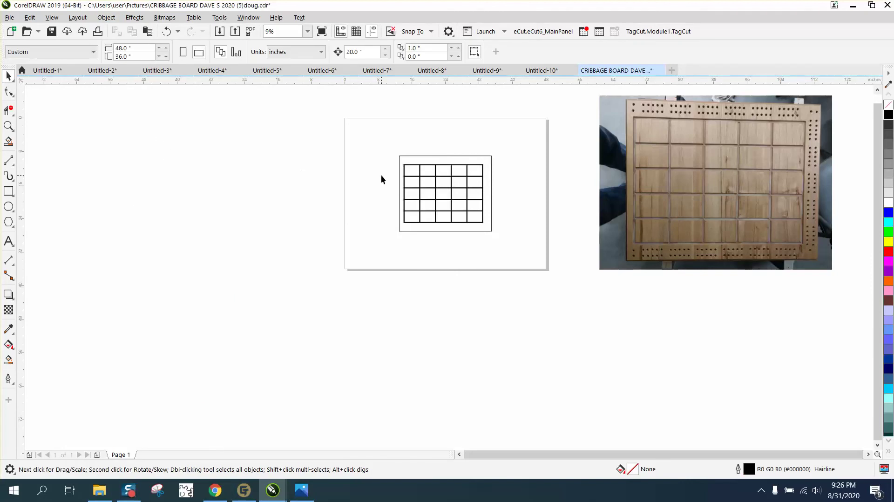
- Nudge the group of four intermediate vertical strips down 20 inches below the board and check that the horizontal strips select individually
left_click(436, 183)
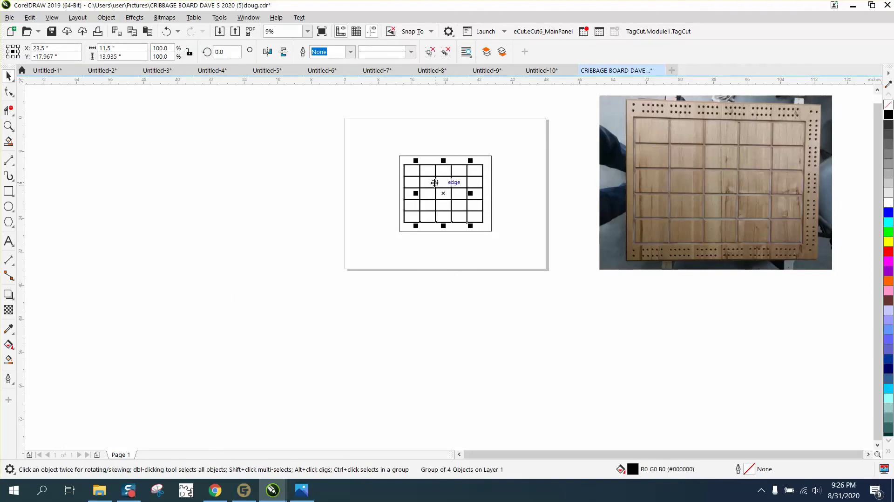
key("Down")
left_click(440, 177)
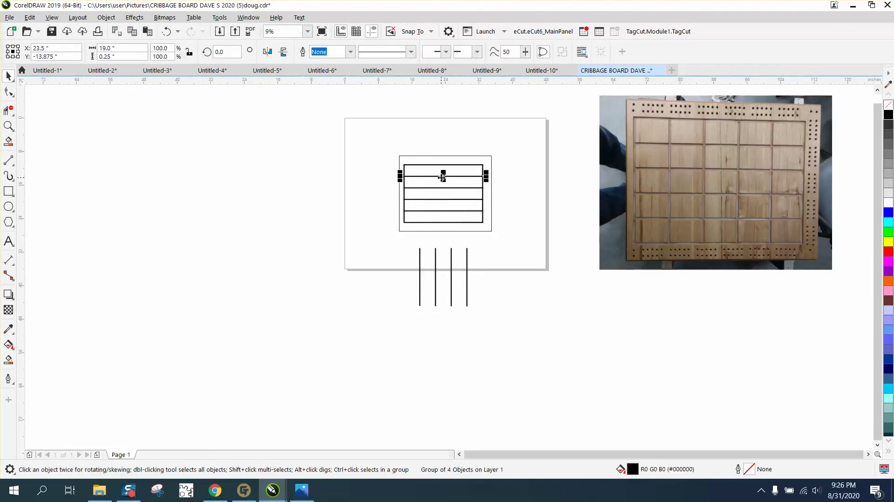
left_click(438, 189)
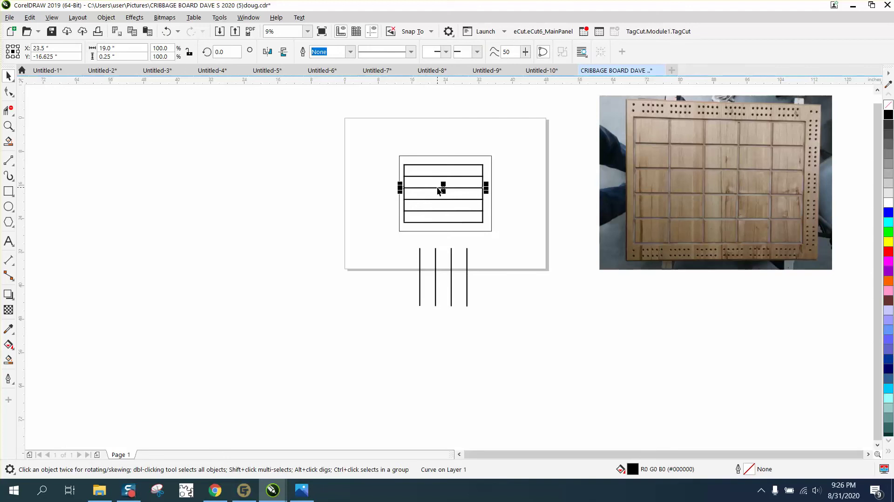
left_click(437, 209)
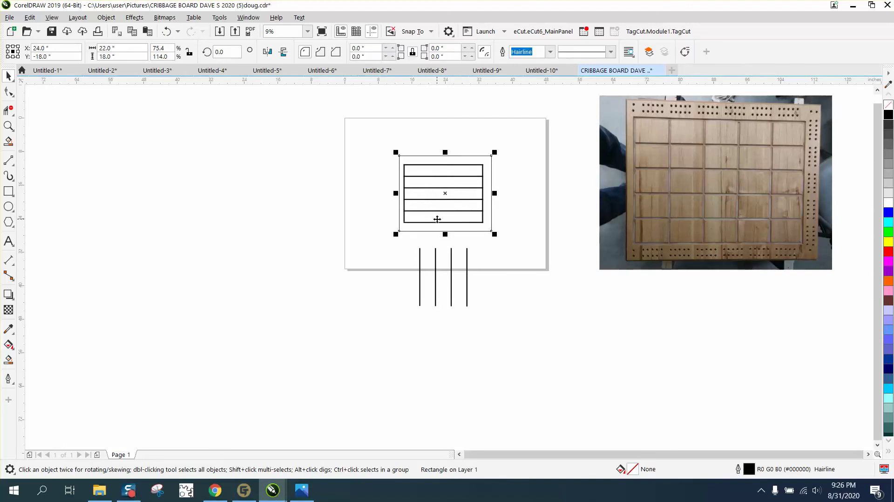
- Ungroup the four vertical strips below the board and nudge them 20 inches back up into the grid
left_click_drag(406, 245, 518, 323)
left_click(107, 17)
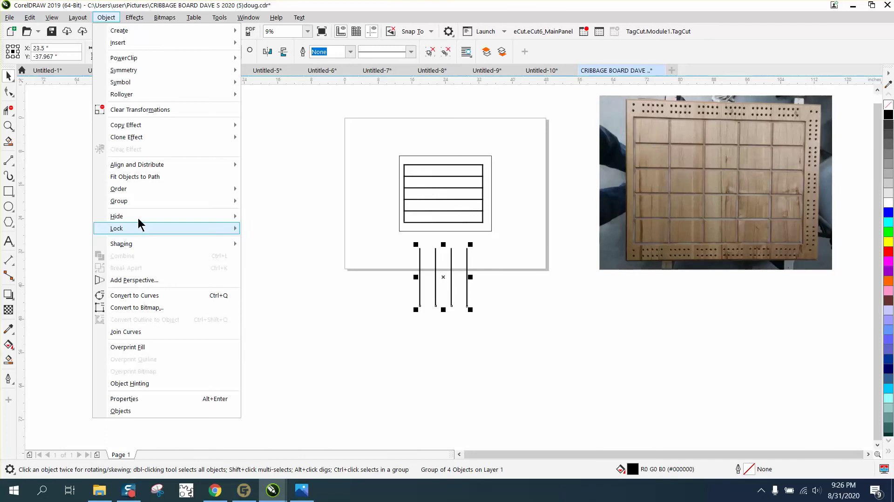
mouse_move(132, 207)
left_click(261, 214)
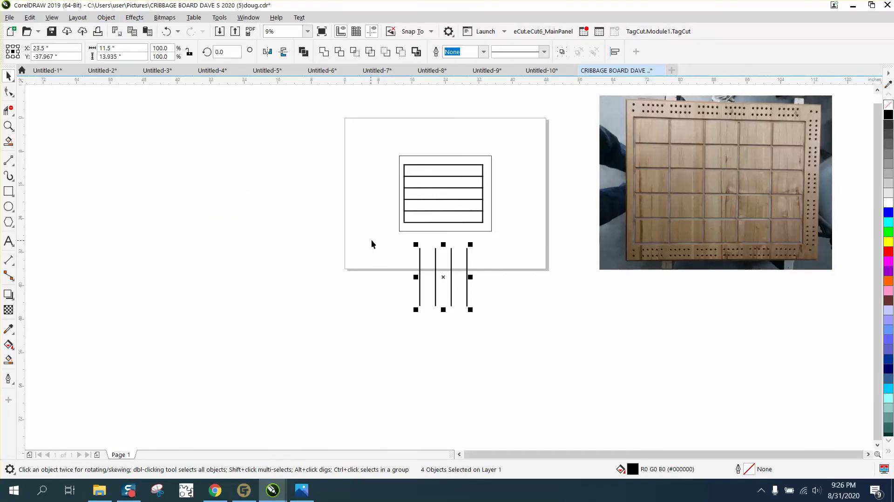
left_click(435, 256)
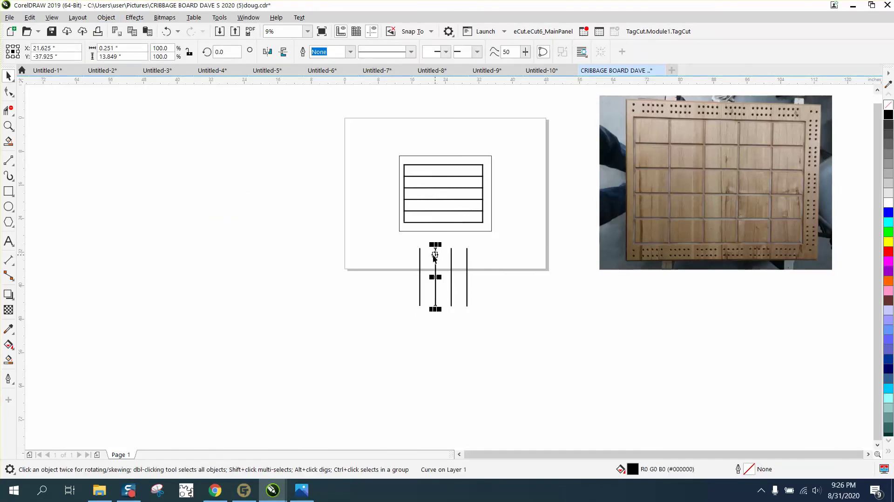
left_click_drag(476, 312, 478, 325)
key("Up")
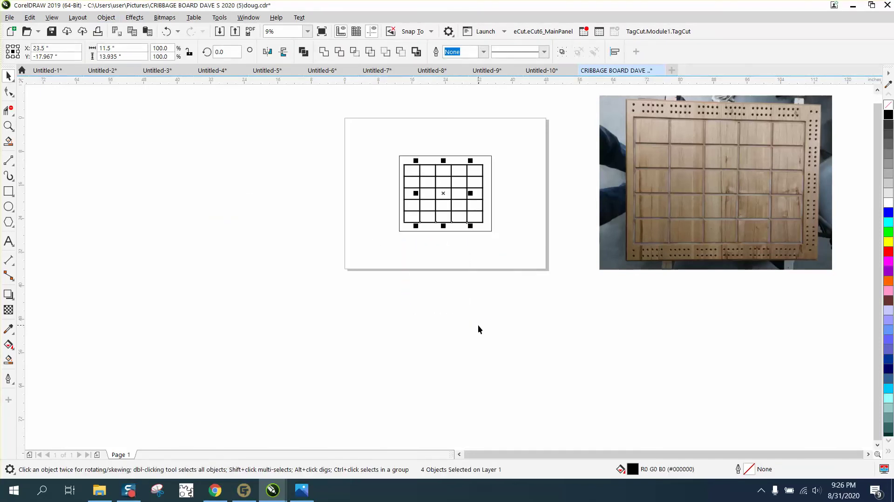
- Try combining all twelve horizontal and vertical grid strips inside the board outline into one curve
left_click_drag(386, 165, 496, 234)
left_click(106, 17)
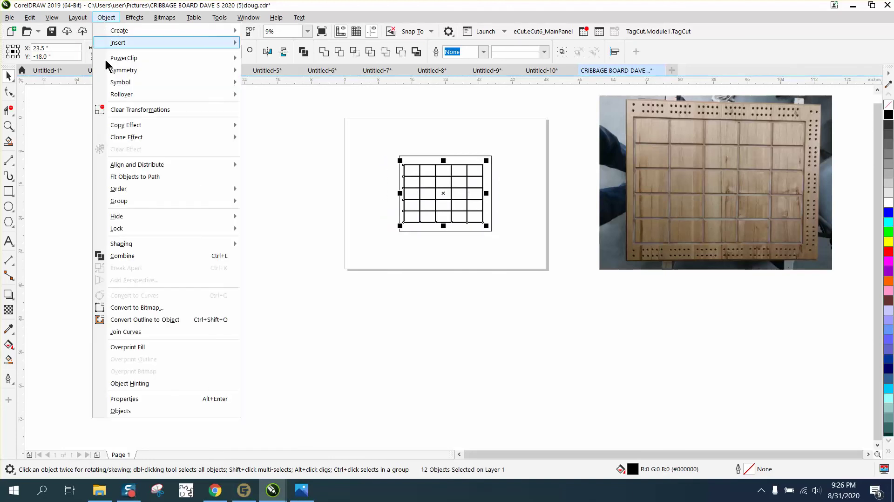
left_click(130, 254)
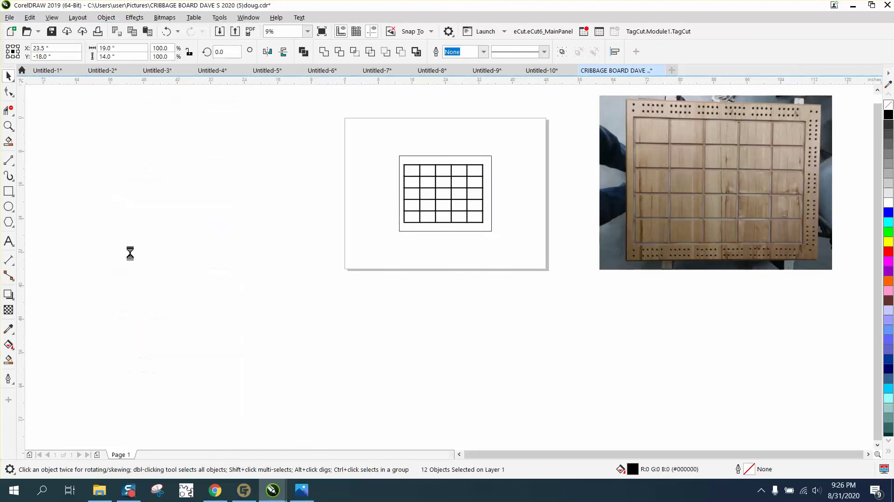
- Try Virtual Segment Delete on the upper-left part of the combined grid and undo it
left_click(9, 126)
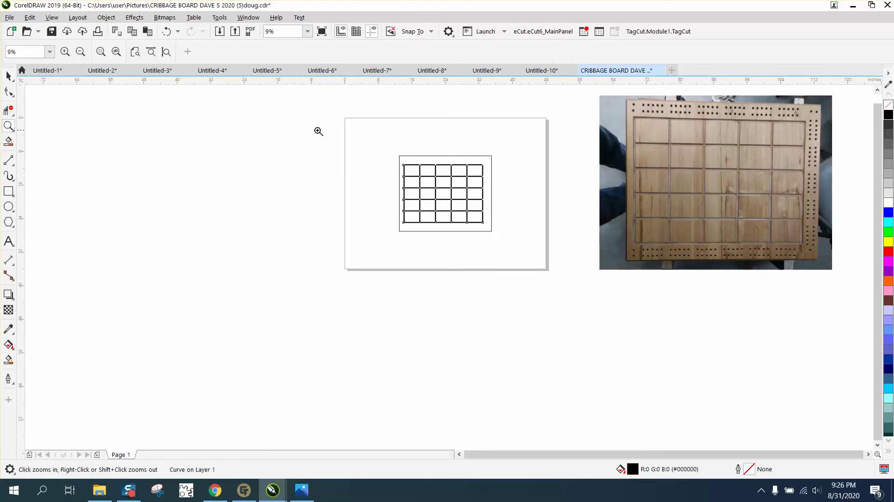
left_click(8, 110)
left_click_drag(389, 150, 463, 193)
left_click(166, 31)
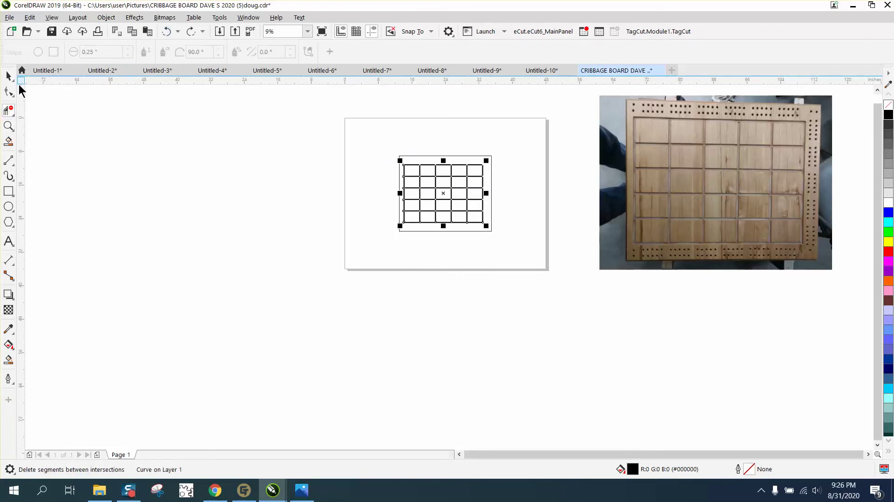
- Inspect the strip crossings at the combined grid's upper-left corner and undo the combine
left_click(8, 125)
left_click_drag(396, 150, 459, 189)
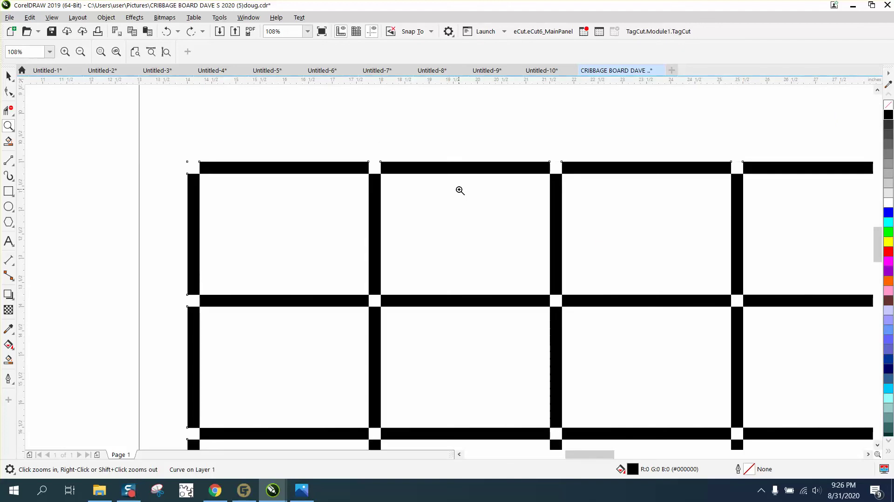
left_click(169, 33)
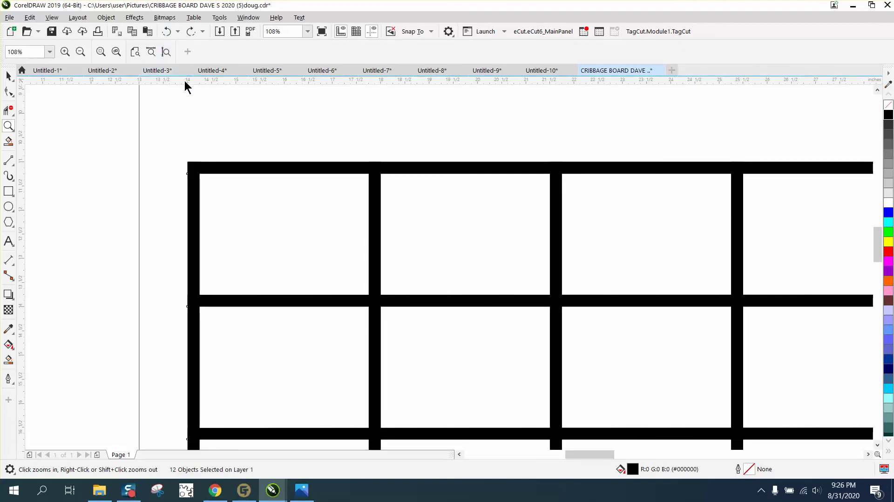
- Group all the horizontal and vertical grid strips inside the board outline and deselect the group
left_click(8, 75)
scroll(207, 126, "down", 3)
scroll(207, 140, "down", 2)
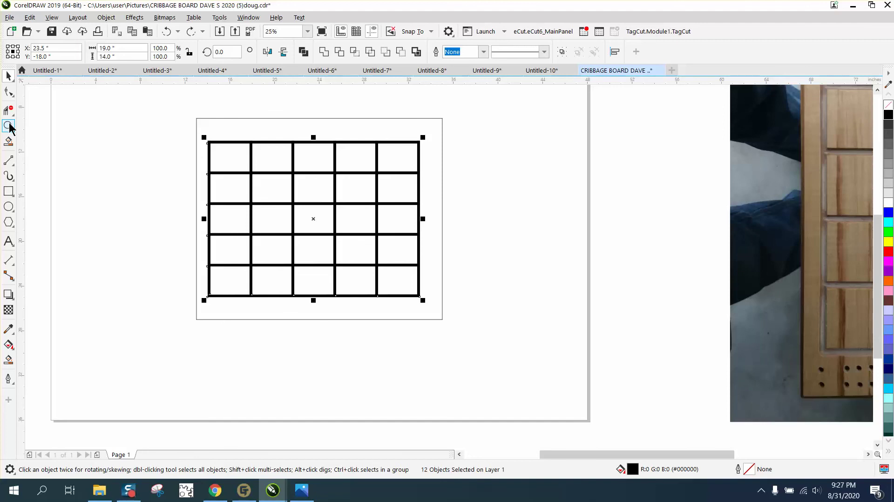
left_click(9, 126)
left_click(8, 76)
left_click_drag(176, 124, 312, 265)
left_click_drag(454, 304, 454, 303)
left_click(106, 17)
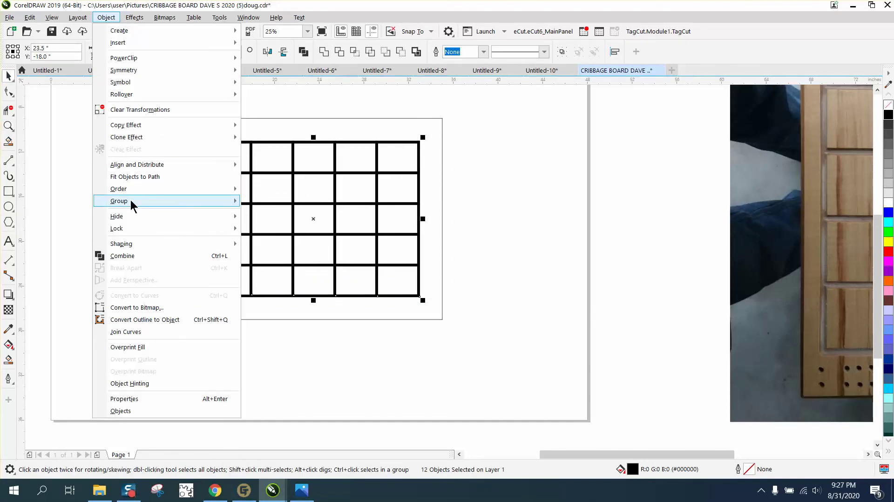
mouse_move(132, 200)
left_click(257, 201)
left_click(474, 200)
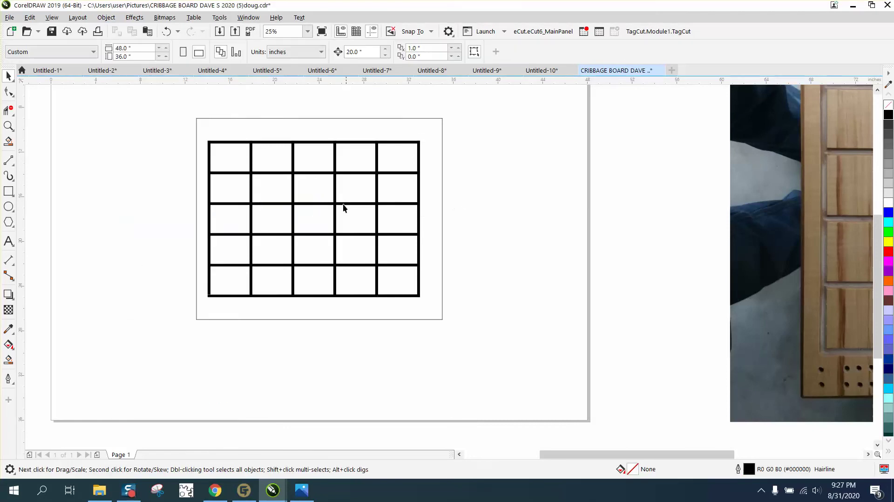
- Compare the grid with the board photo and frame the board outline up close
scroll(287, 218, "down", 1)
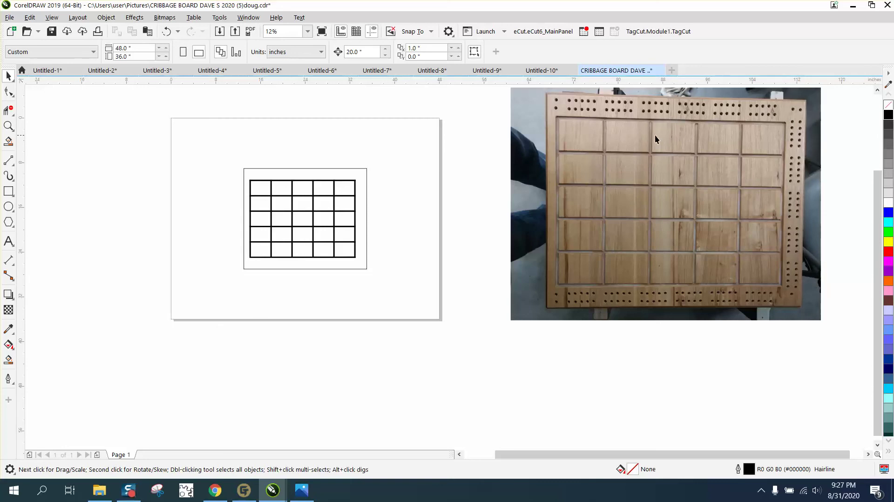
left_click(9, 125)
left_click_drag(229, 148, 405, 280)
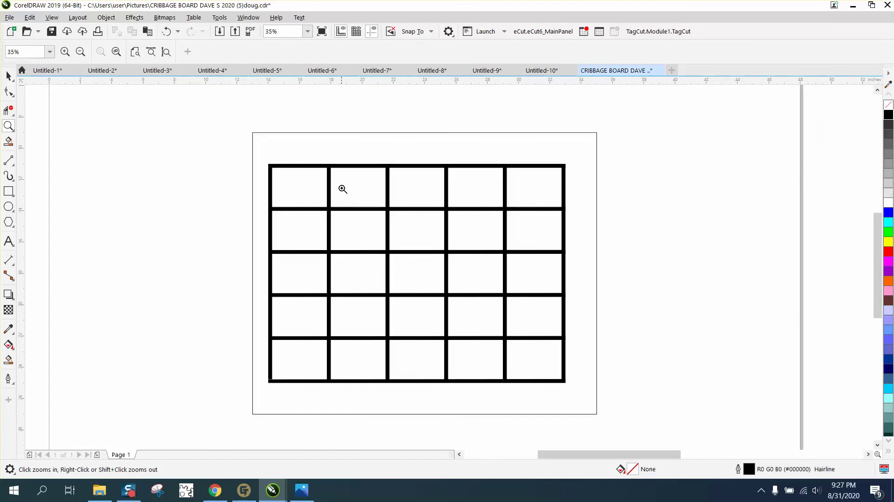